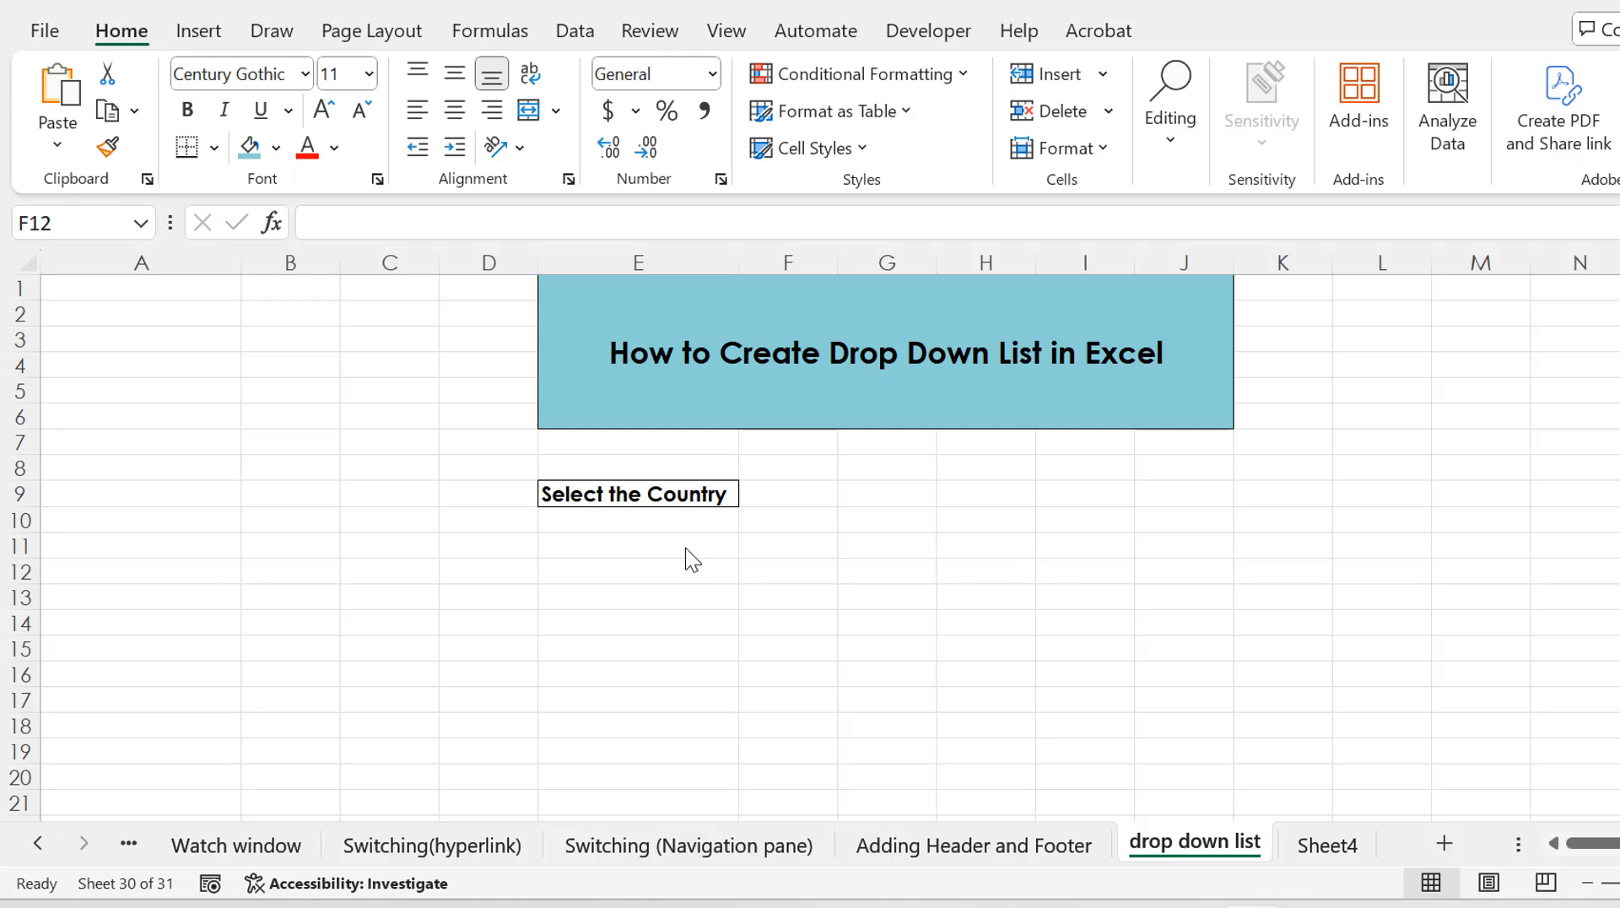
Select cell F9 beside Select the Country, and review the country names in A1:A11 on Sheet4 before returning
left_click(611, 490)
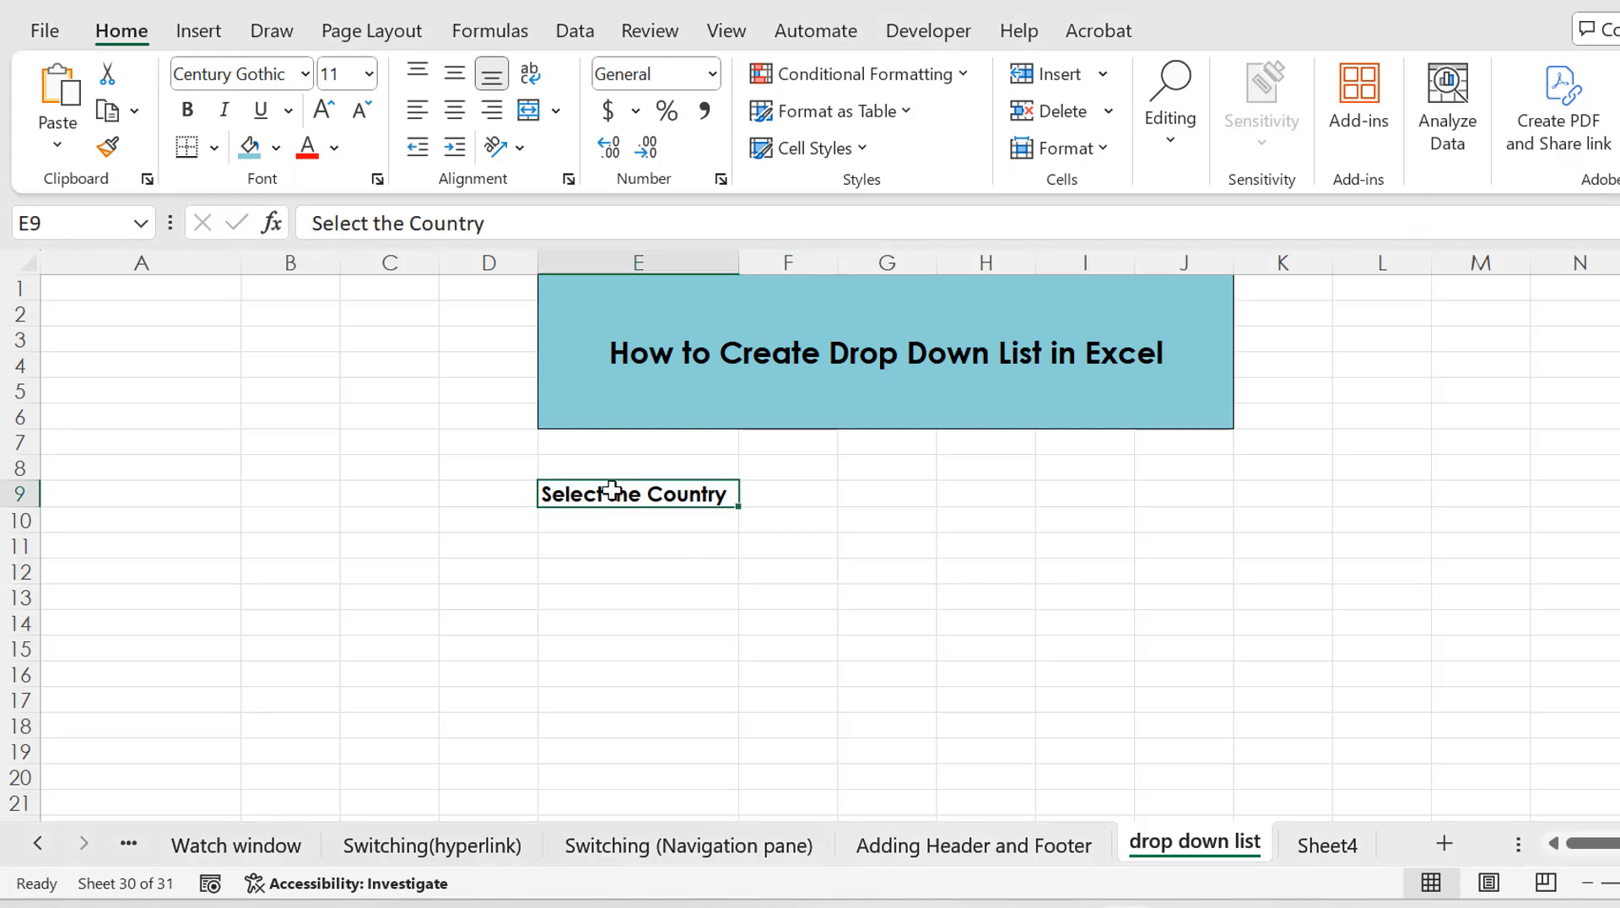
left_click(782, 488)
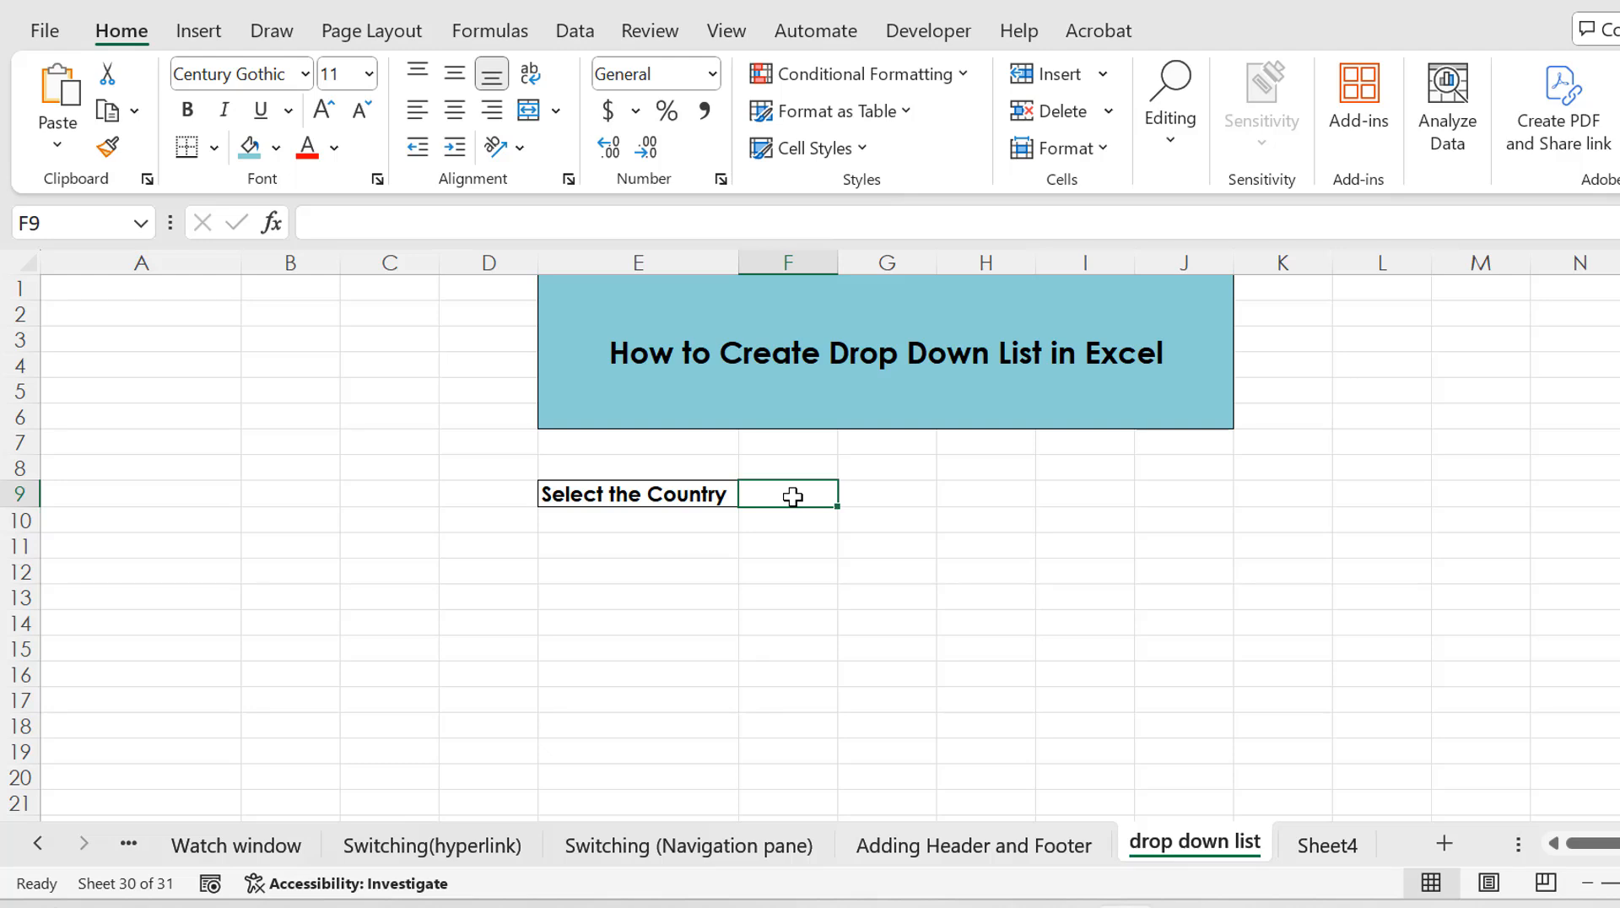
left_click(1328, 850)
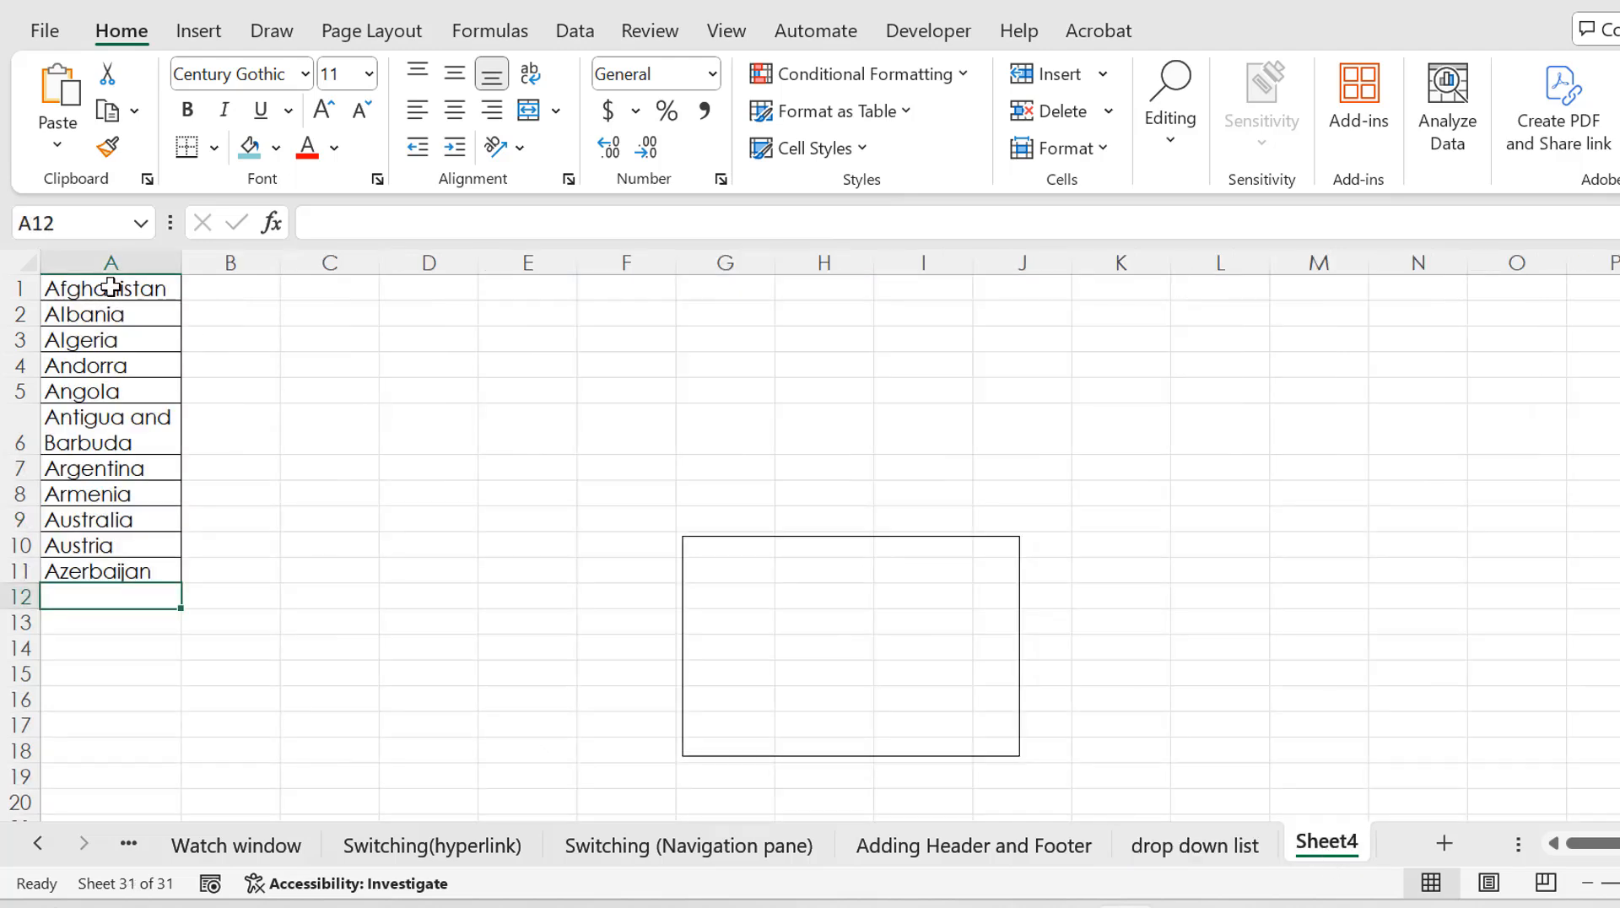
left_click_drag(108, 285, 100, 559)
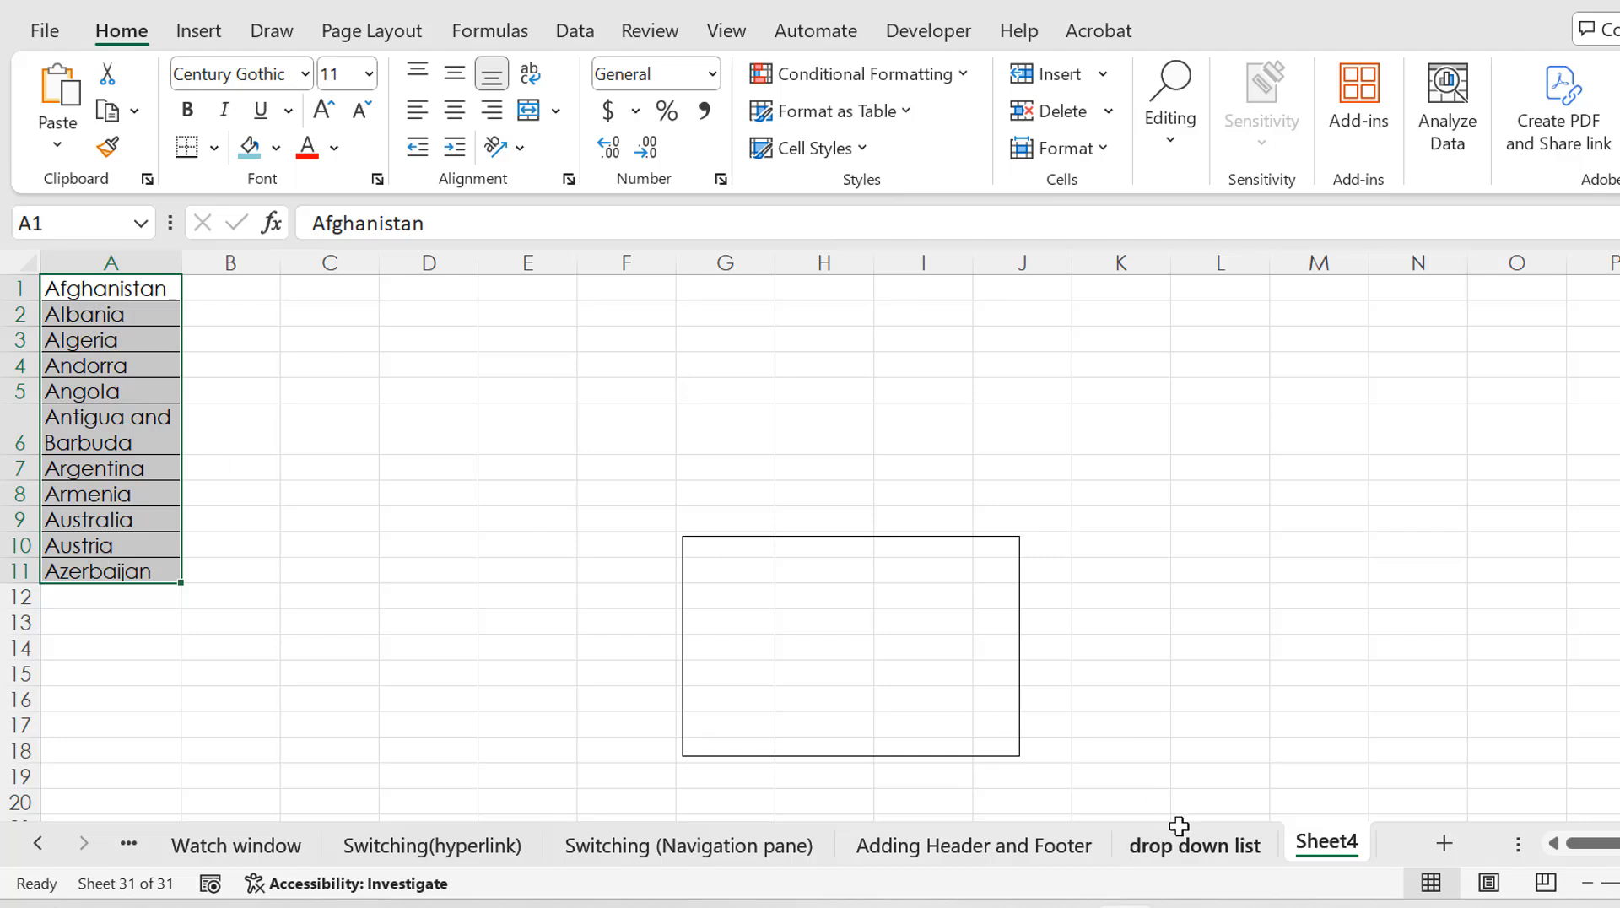
left_click(1196, 846)
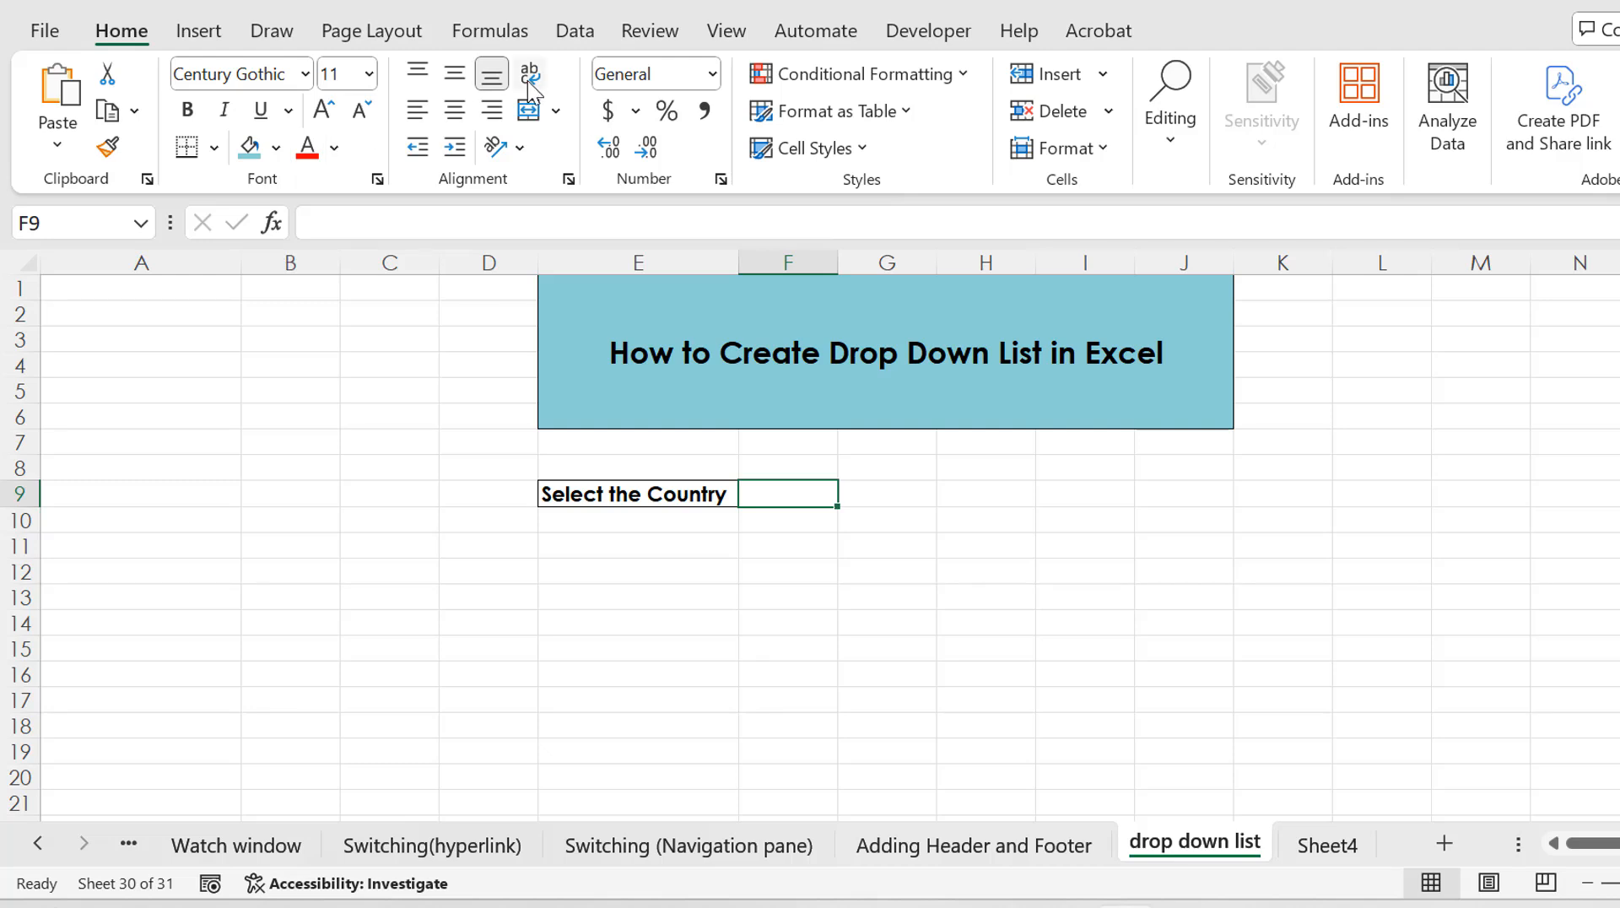
Set the data validation criteria of cell F9 to allow a List
left_click(575, 32)
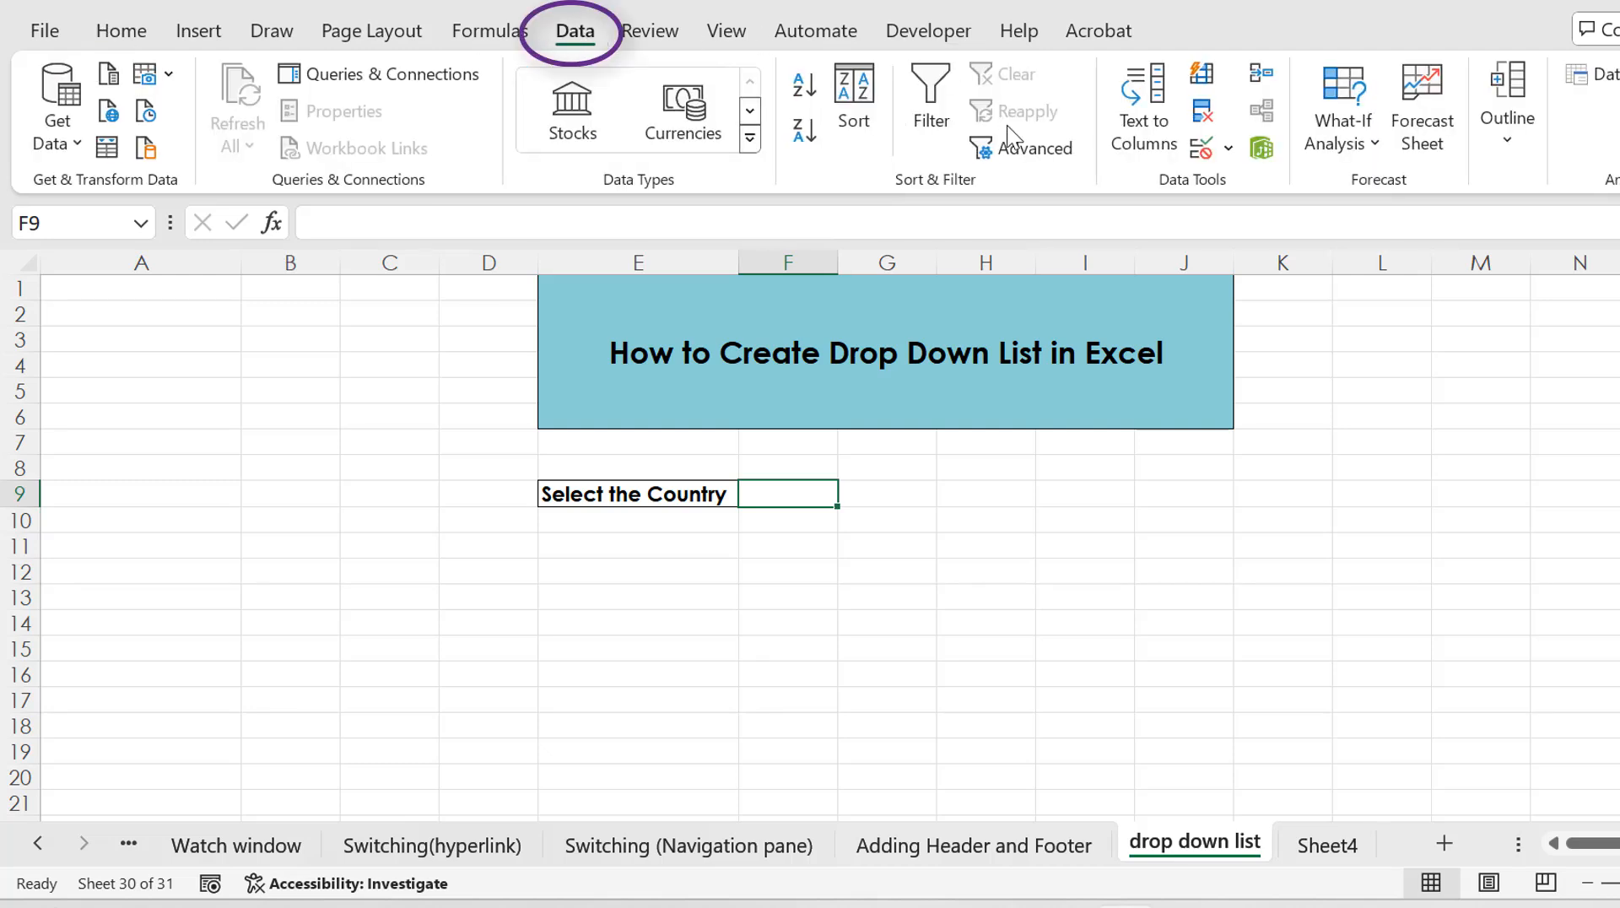
left_click(1201, 152)
left_click_drag(1297, 298, 1275, 384)
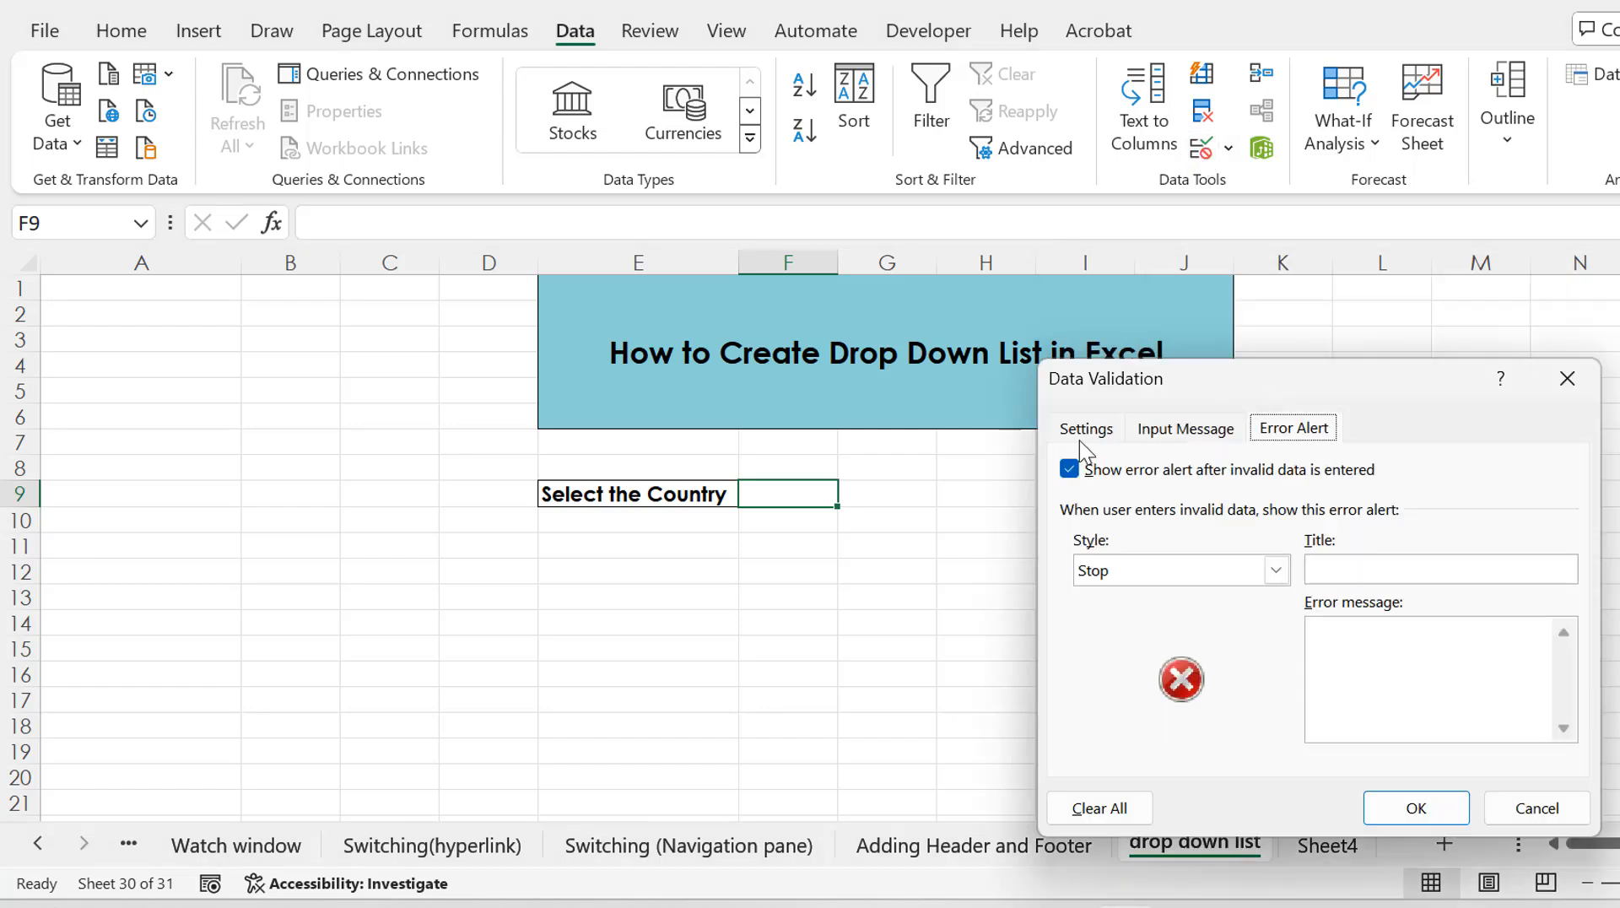
left_click(1089, 430)
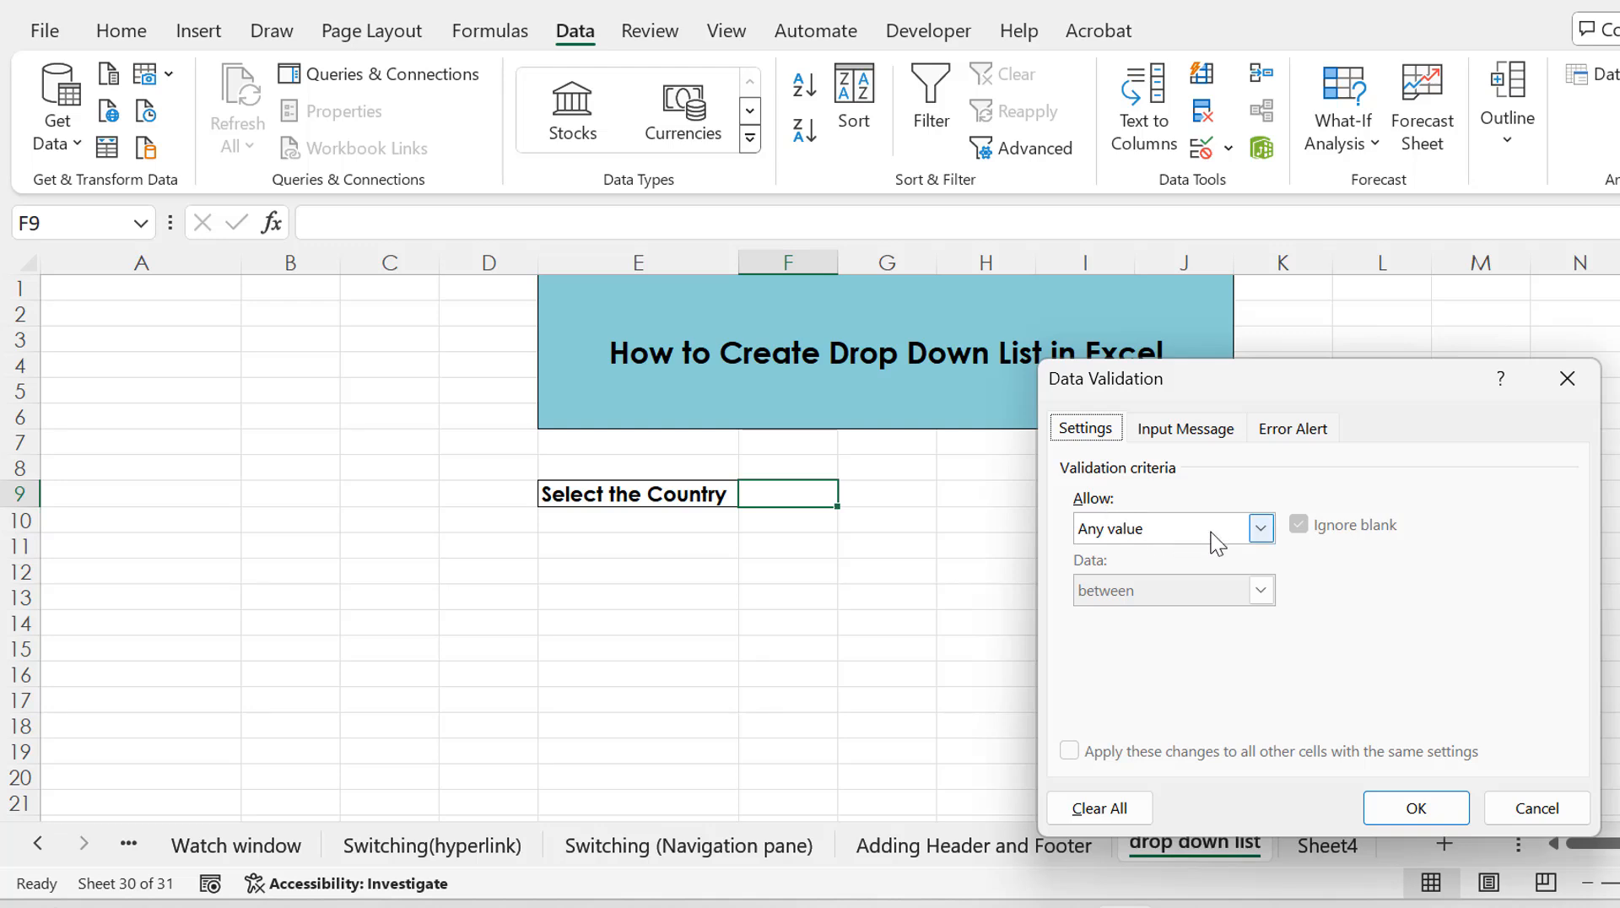
left_click(1268, 531)
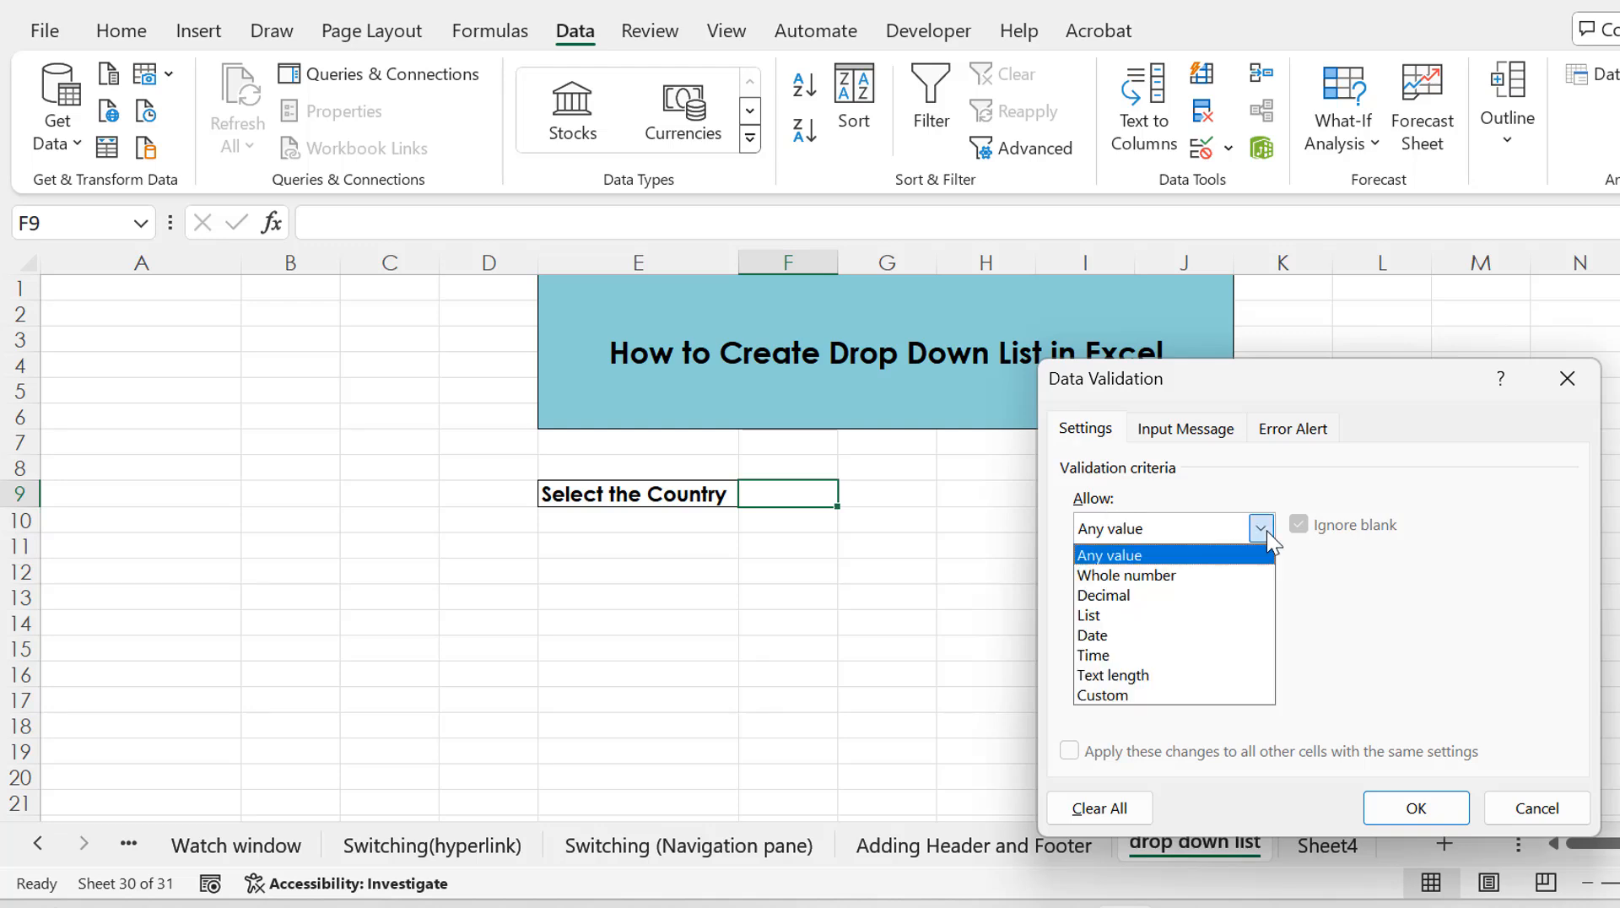
left_click(1096, 619)
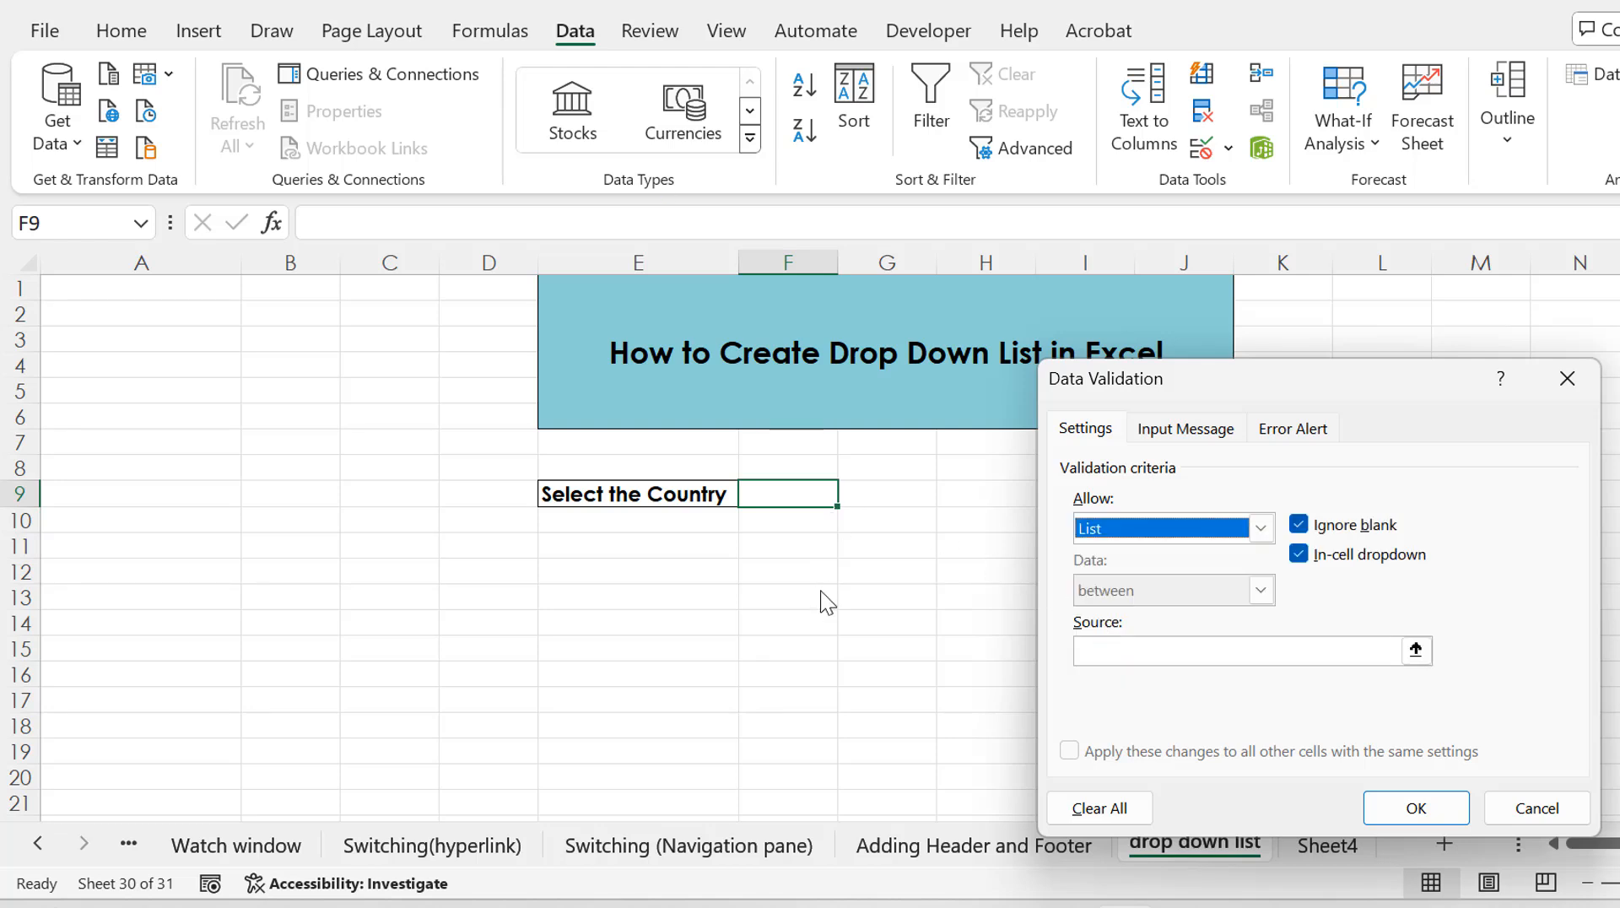
Set the validation list source to the country names in Sheet4 cells A1:A11
left_click(1155, 657)
left_click(1155, 656)
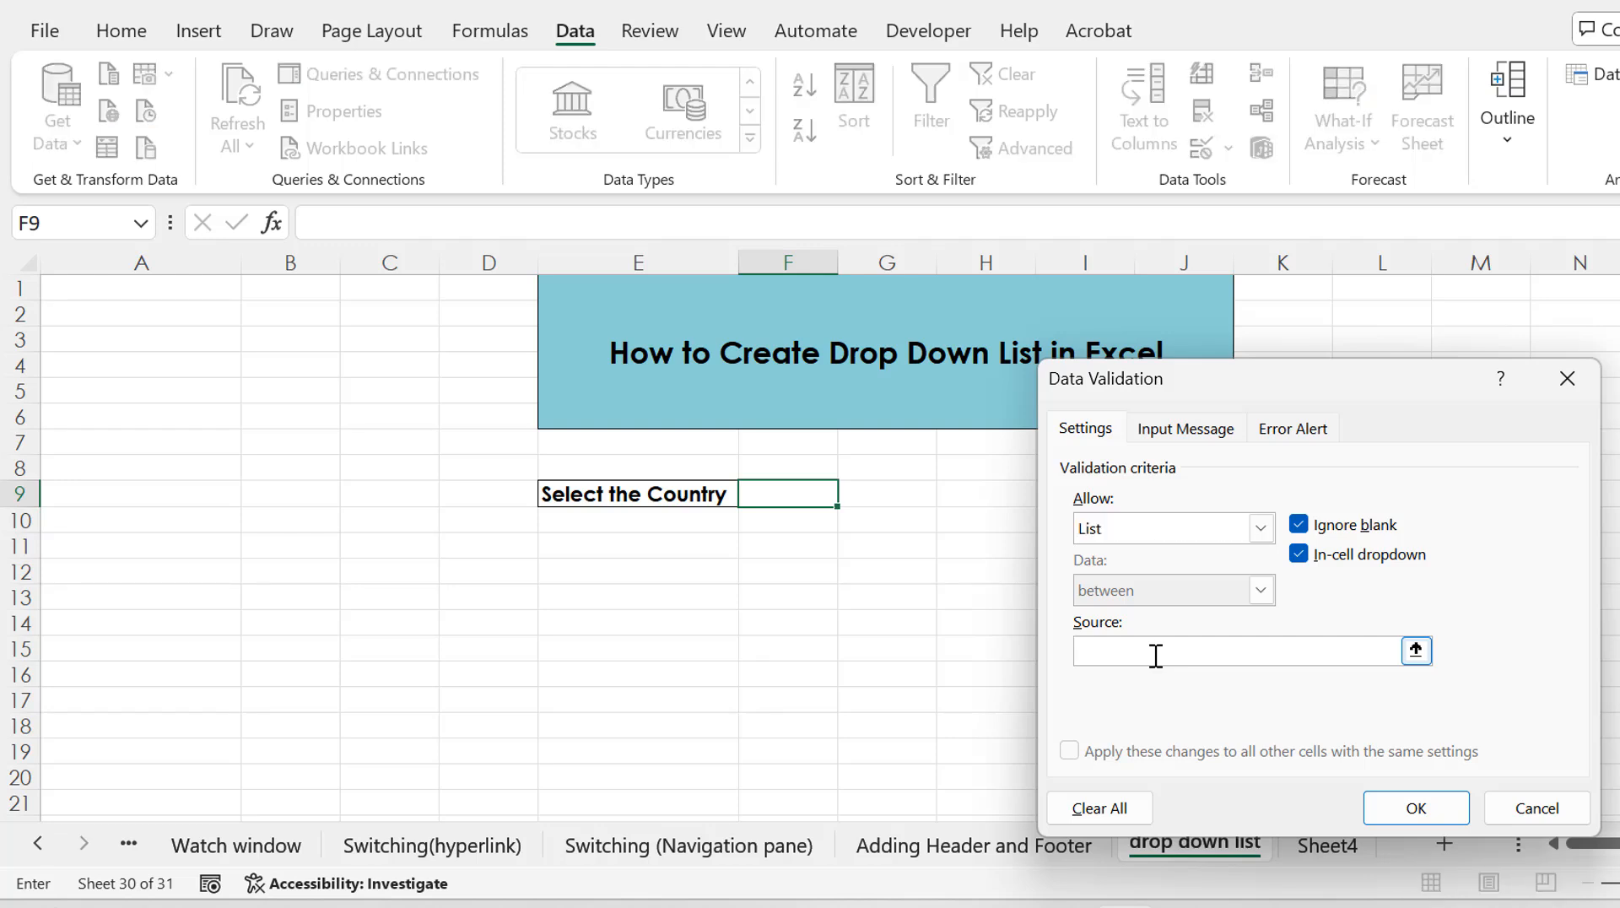
left_click_drag(1370, 372, 1439, 292)
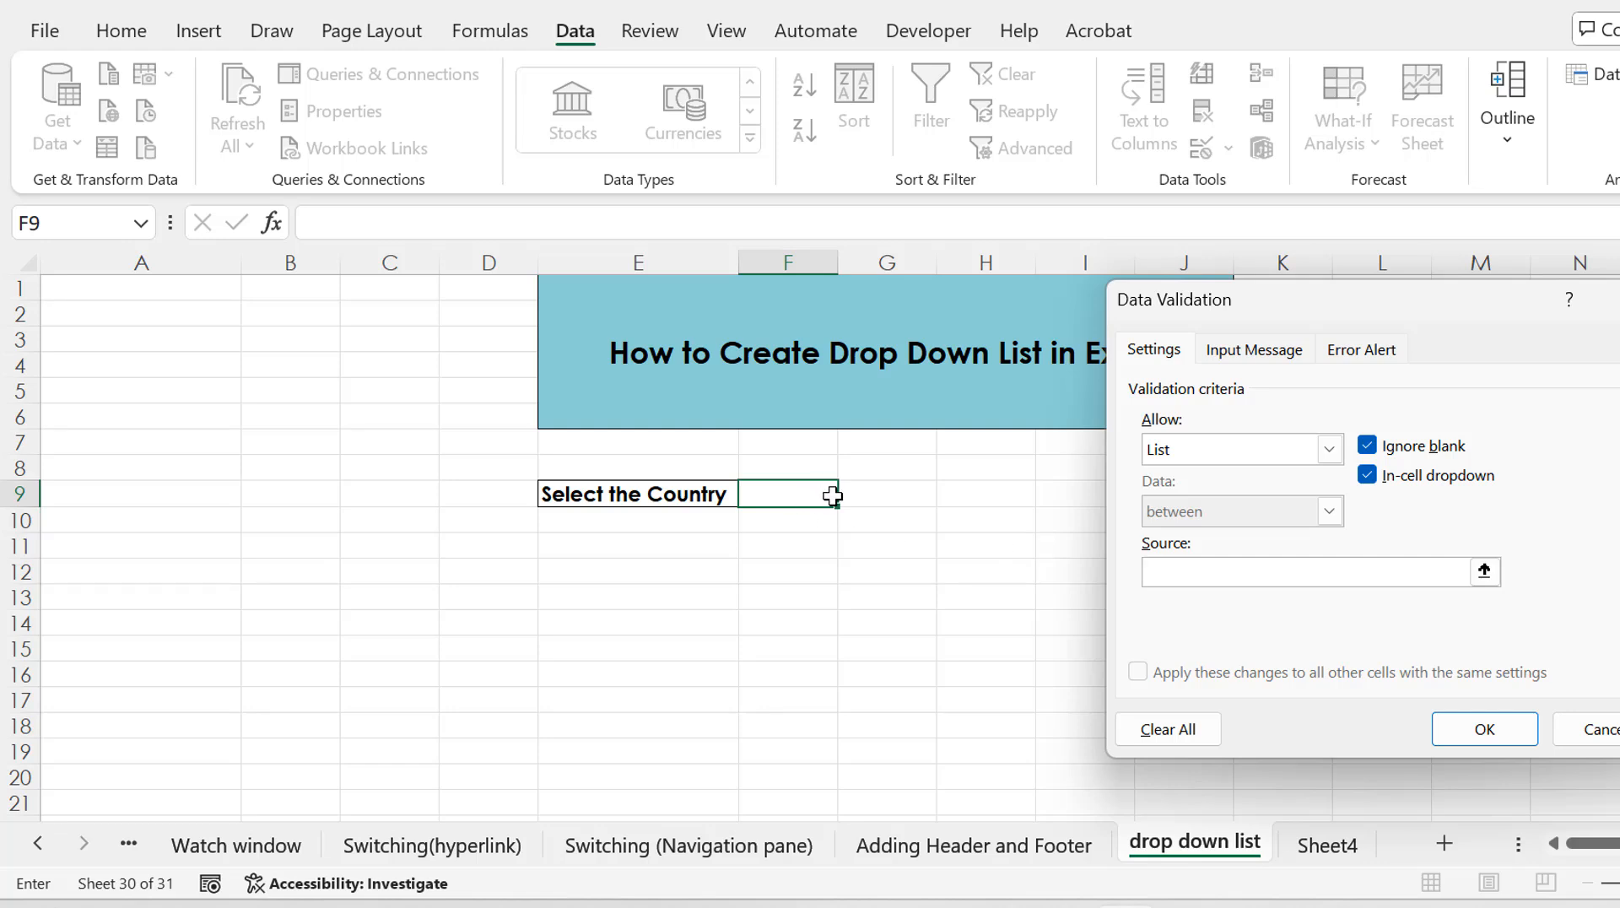
left_click(1324, 847)
left_click_drag(144, 288, 131, 568)
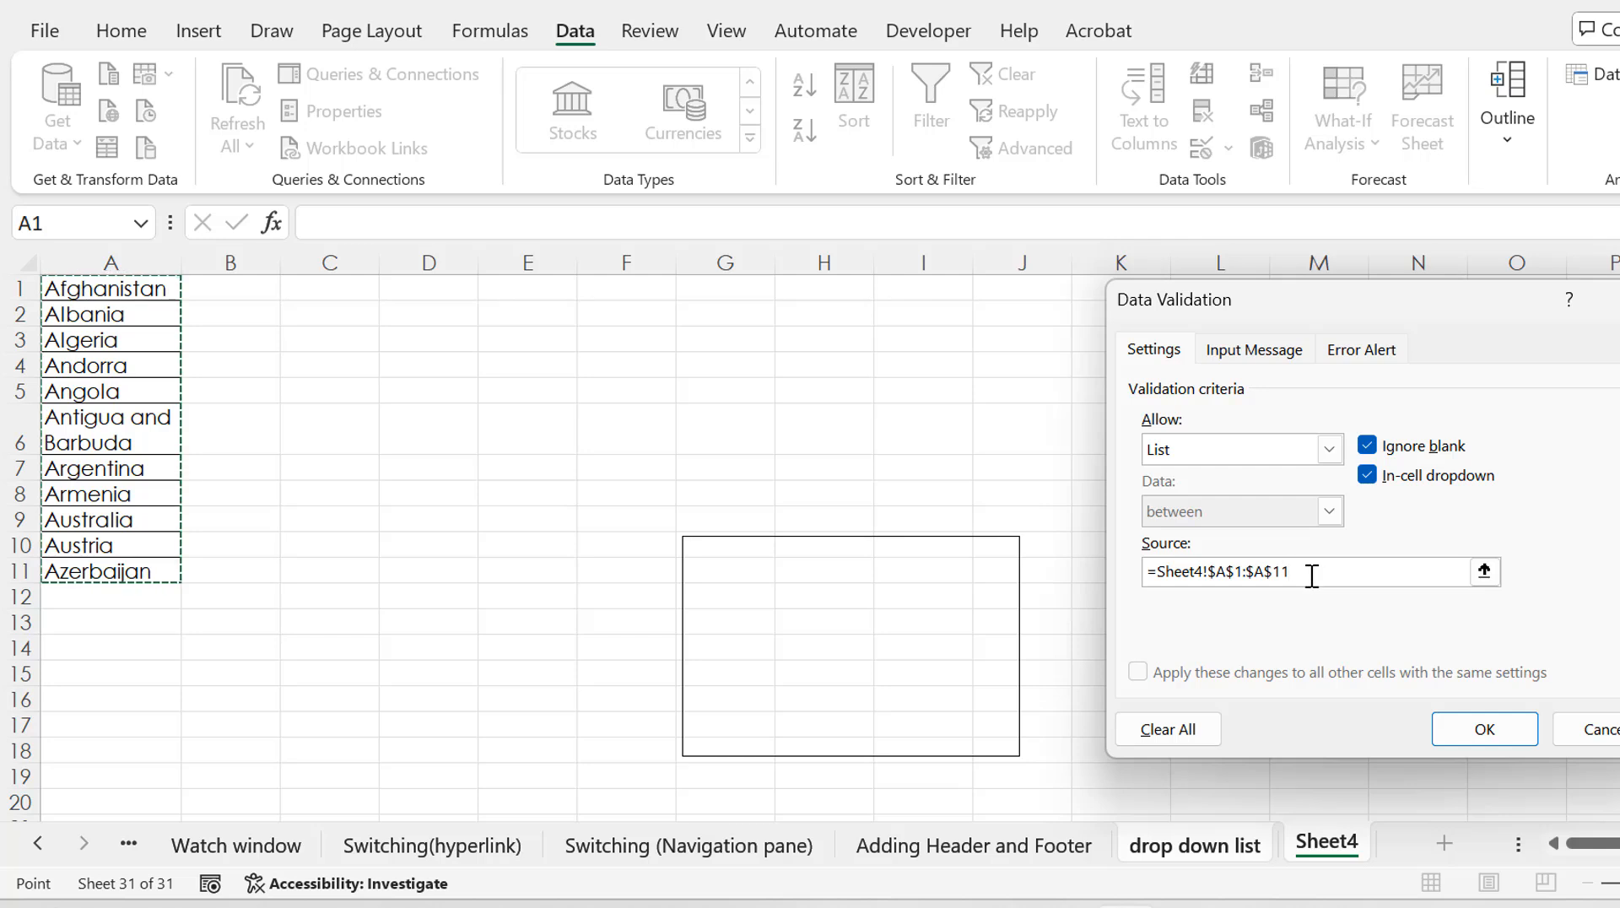
left_click_drag(1312, 577, 1146, 573)
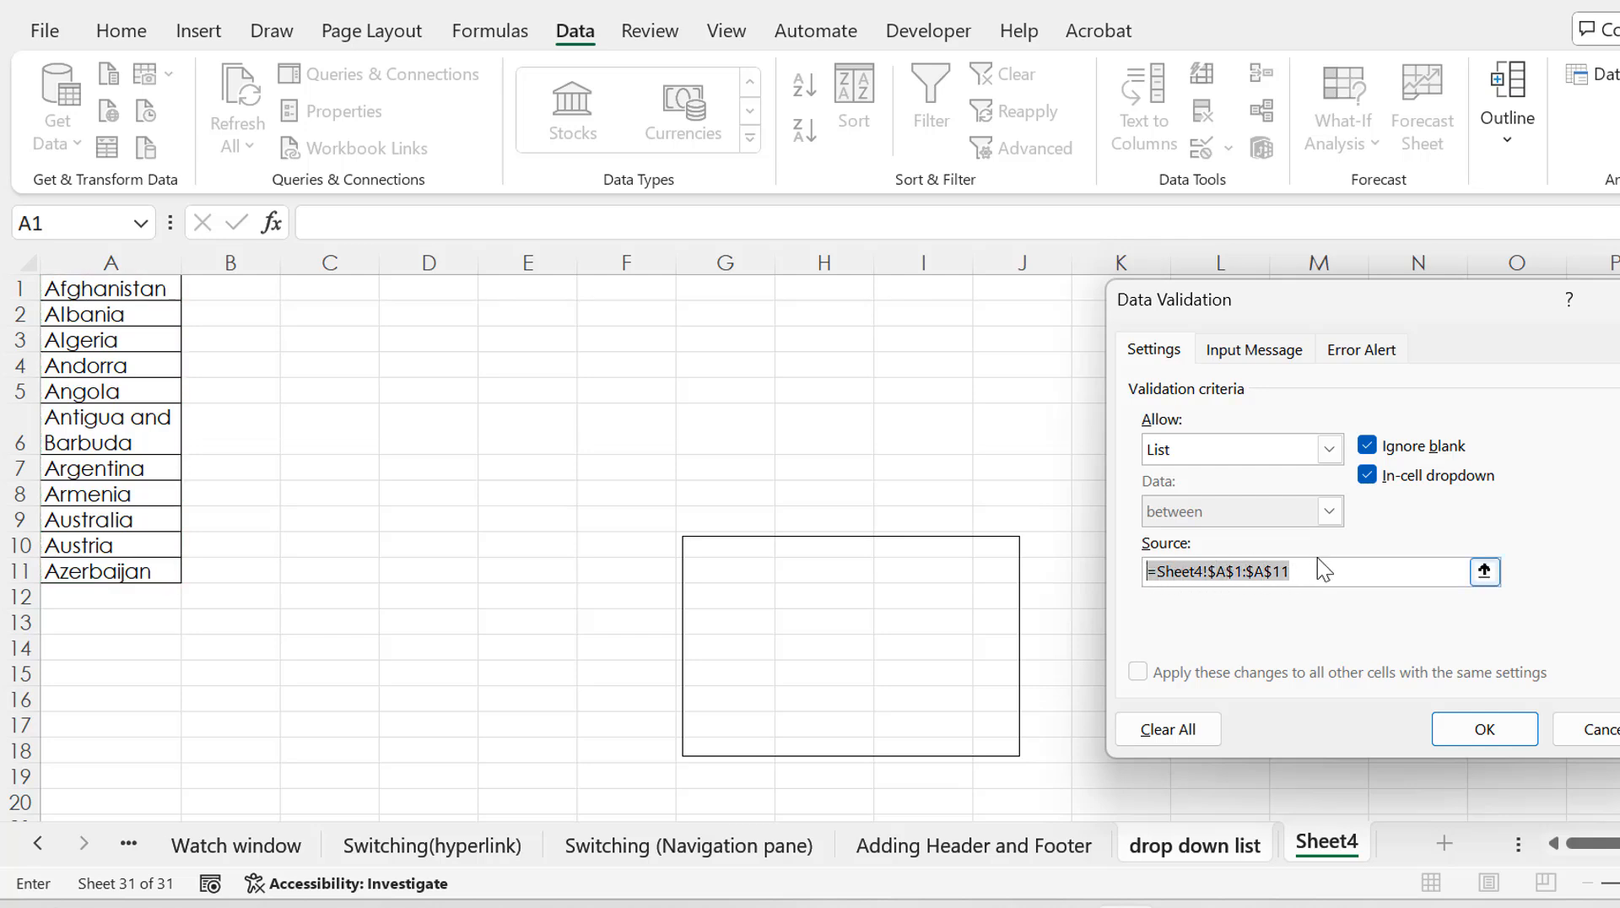
left_click(1328, 571)
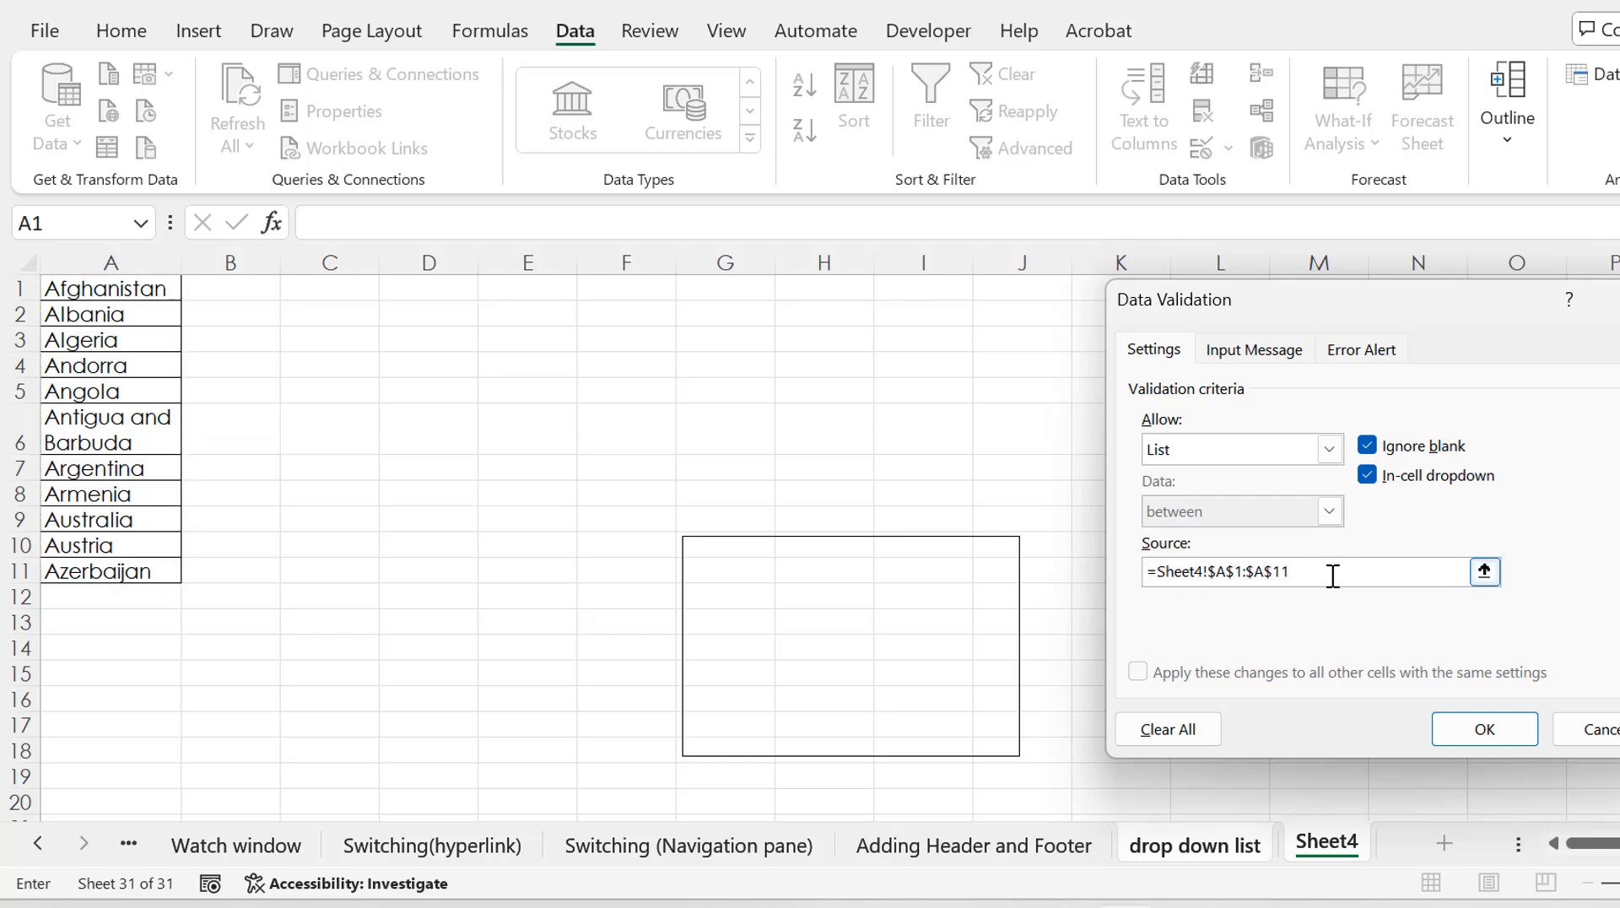
Give the validation's input message the title "Select any one", leaving the message body empty
left_click(1259, 353)
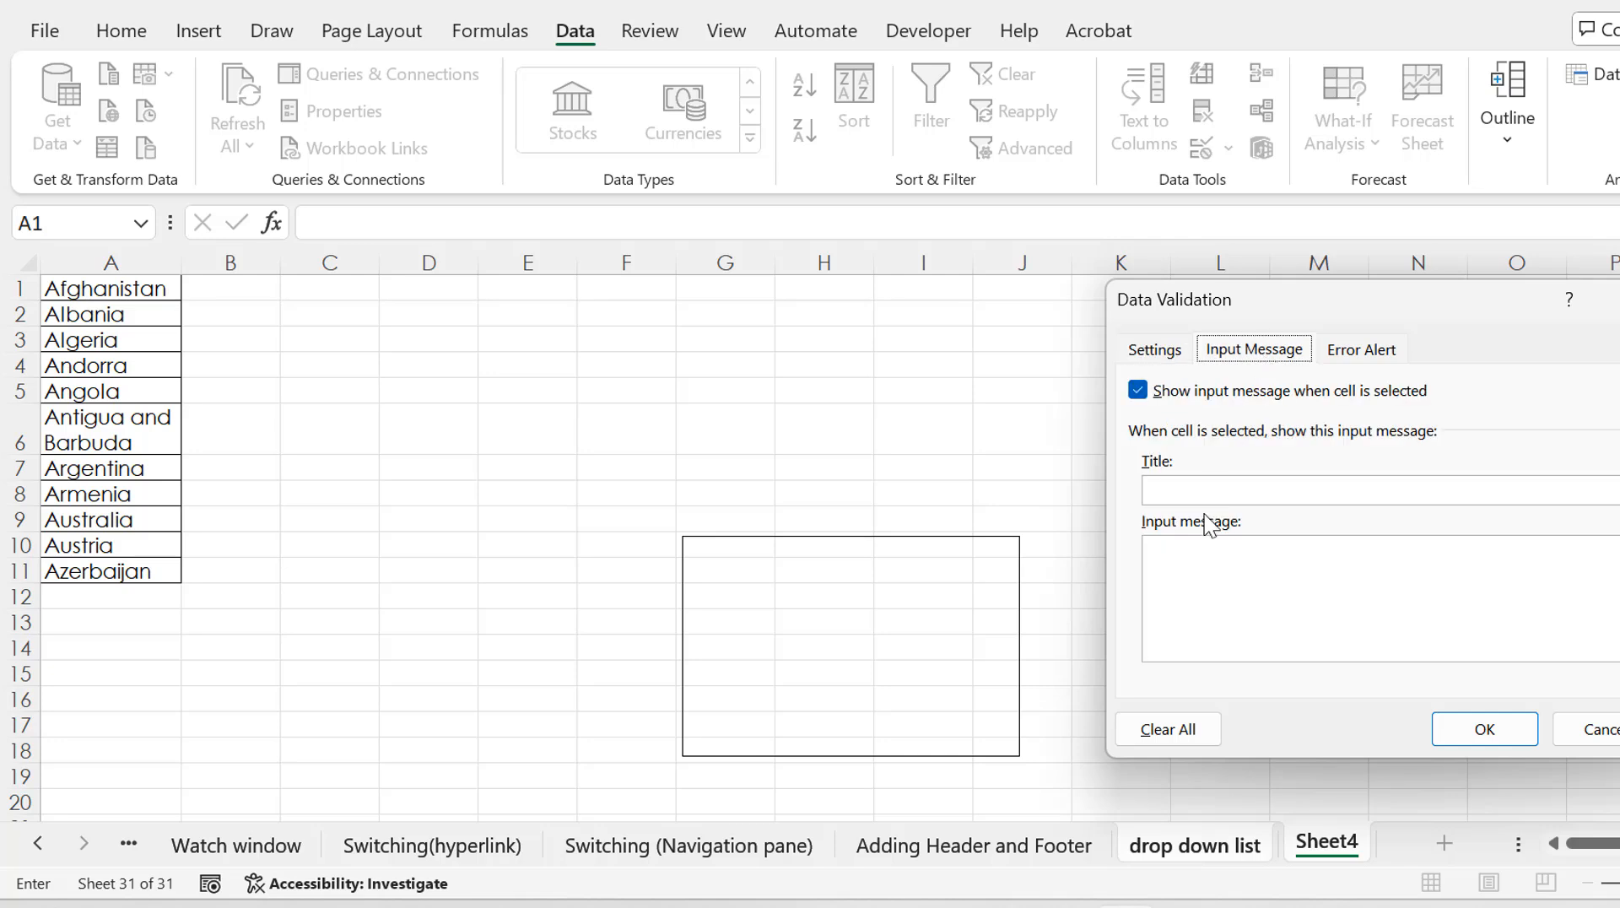
left_click(1194, 486)
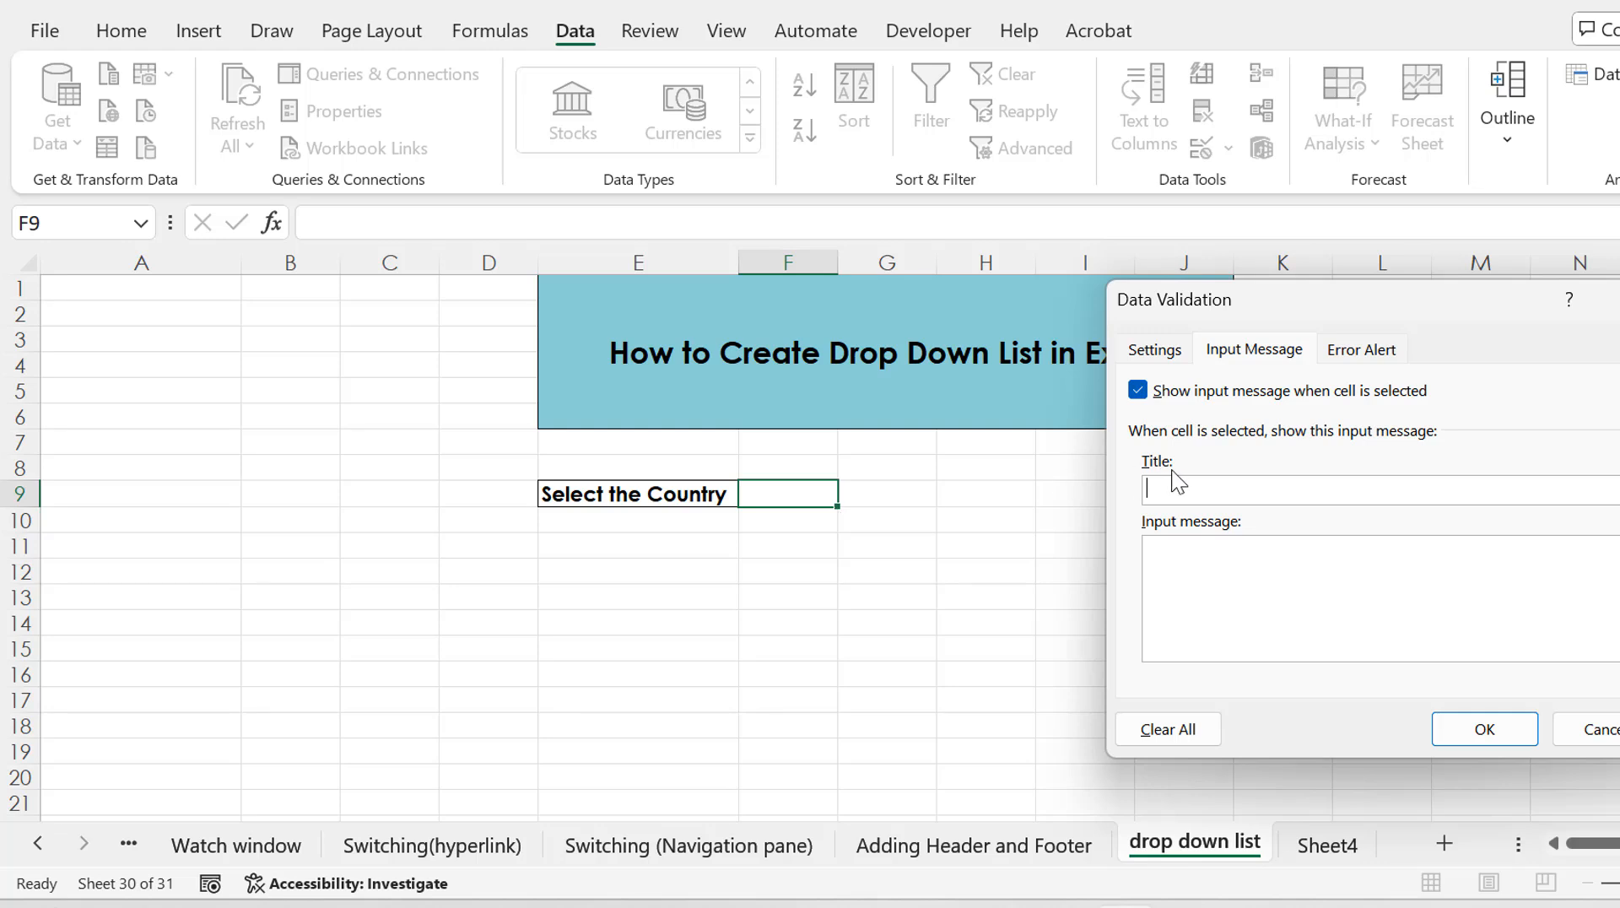
type("Select any one")
left_click(1222, 586)
Set the error alert to the Warning style with the title "select from the list", and apply the validation to cell F9
left_click(1367, 351)
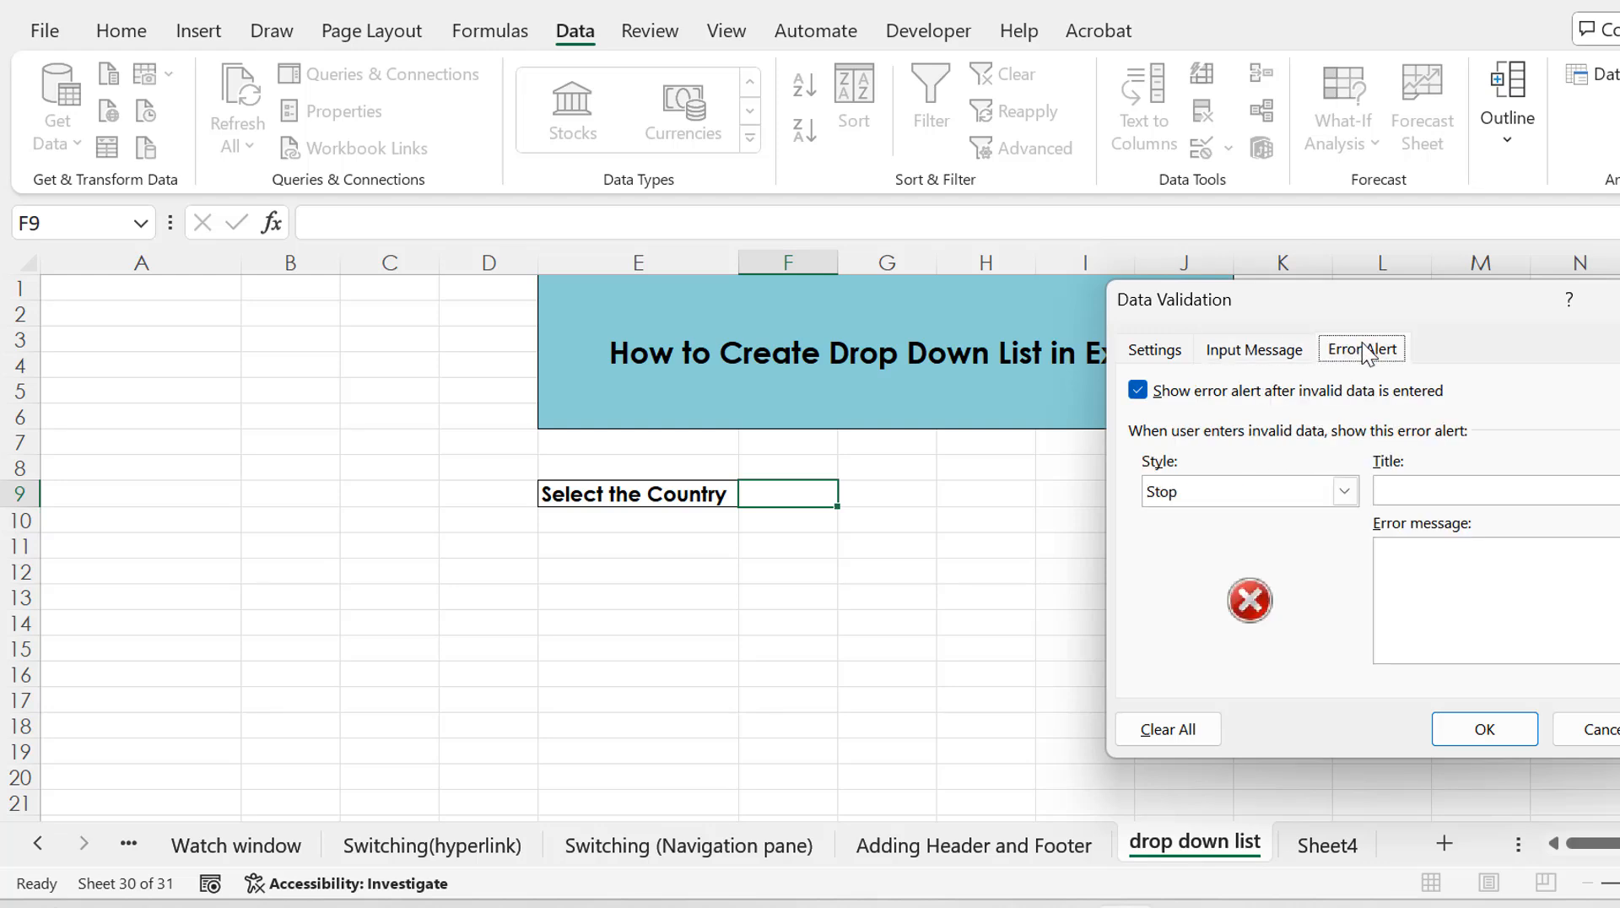
left_click(1344, 492)
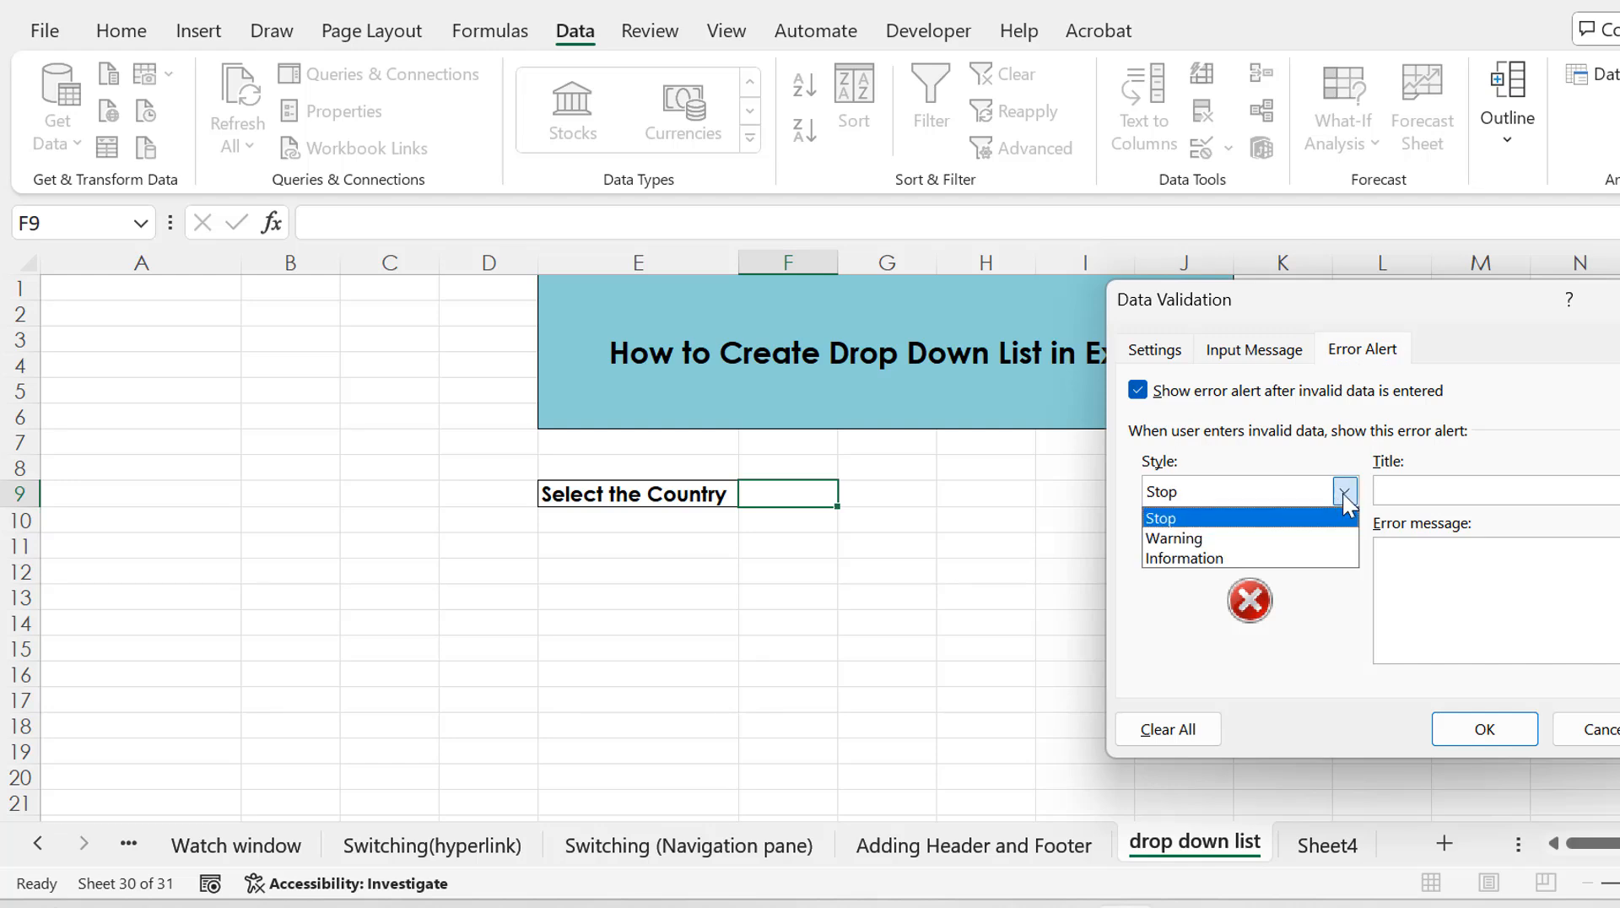
left_click(1176, 538)
left_click(1460, 487)
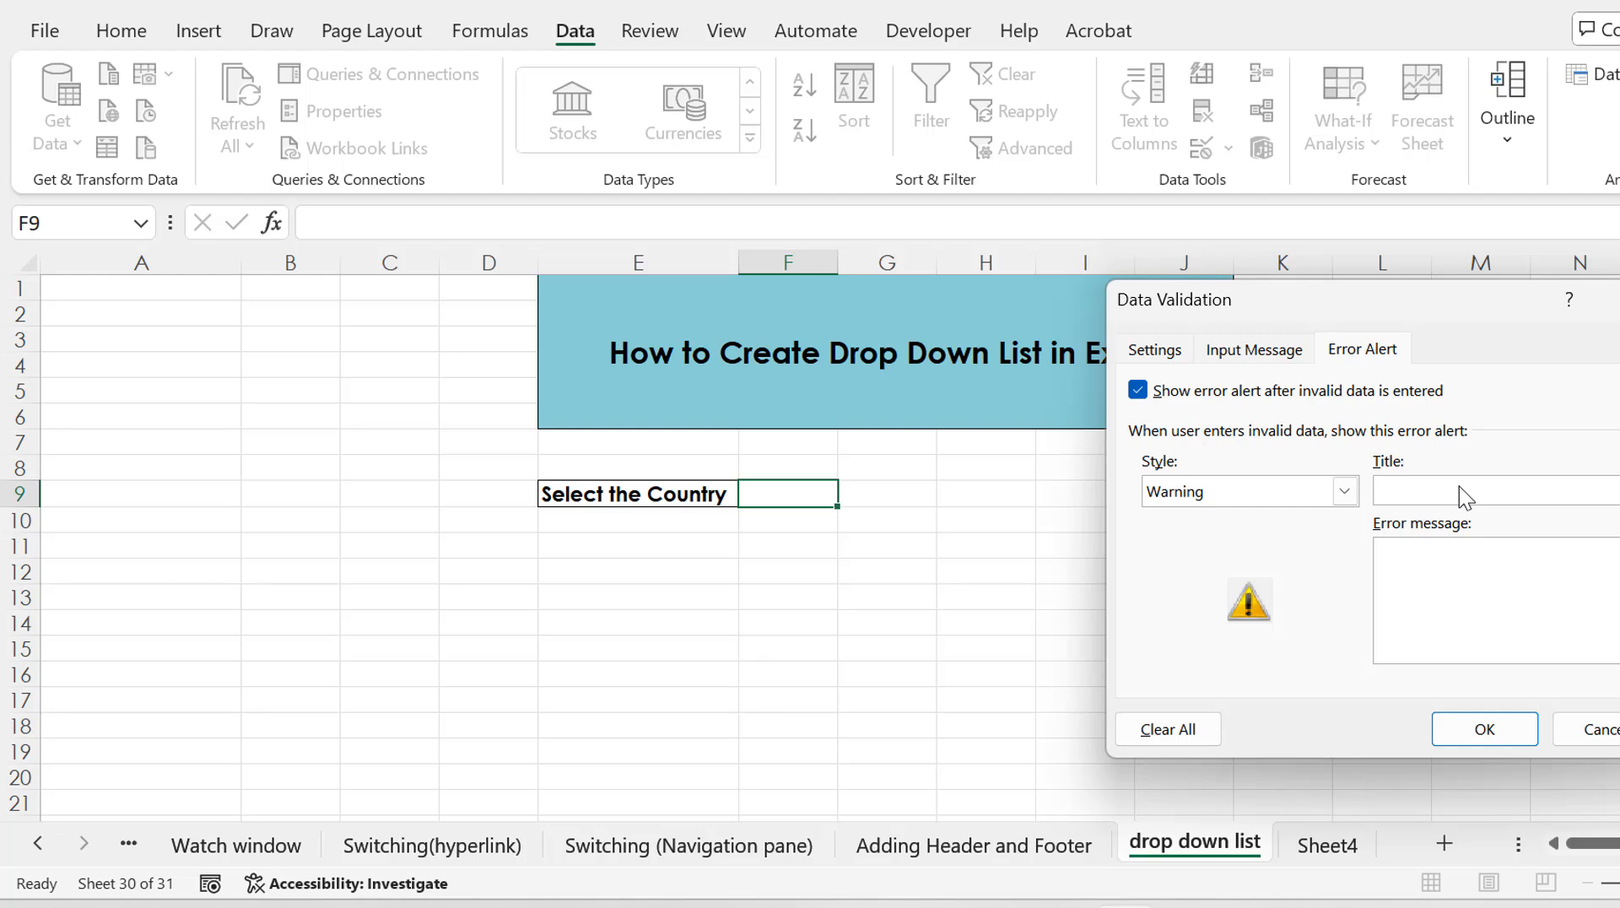
type("select from the list")
left_click(1156, 348)
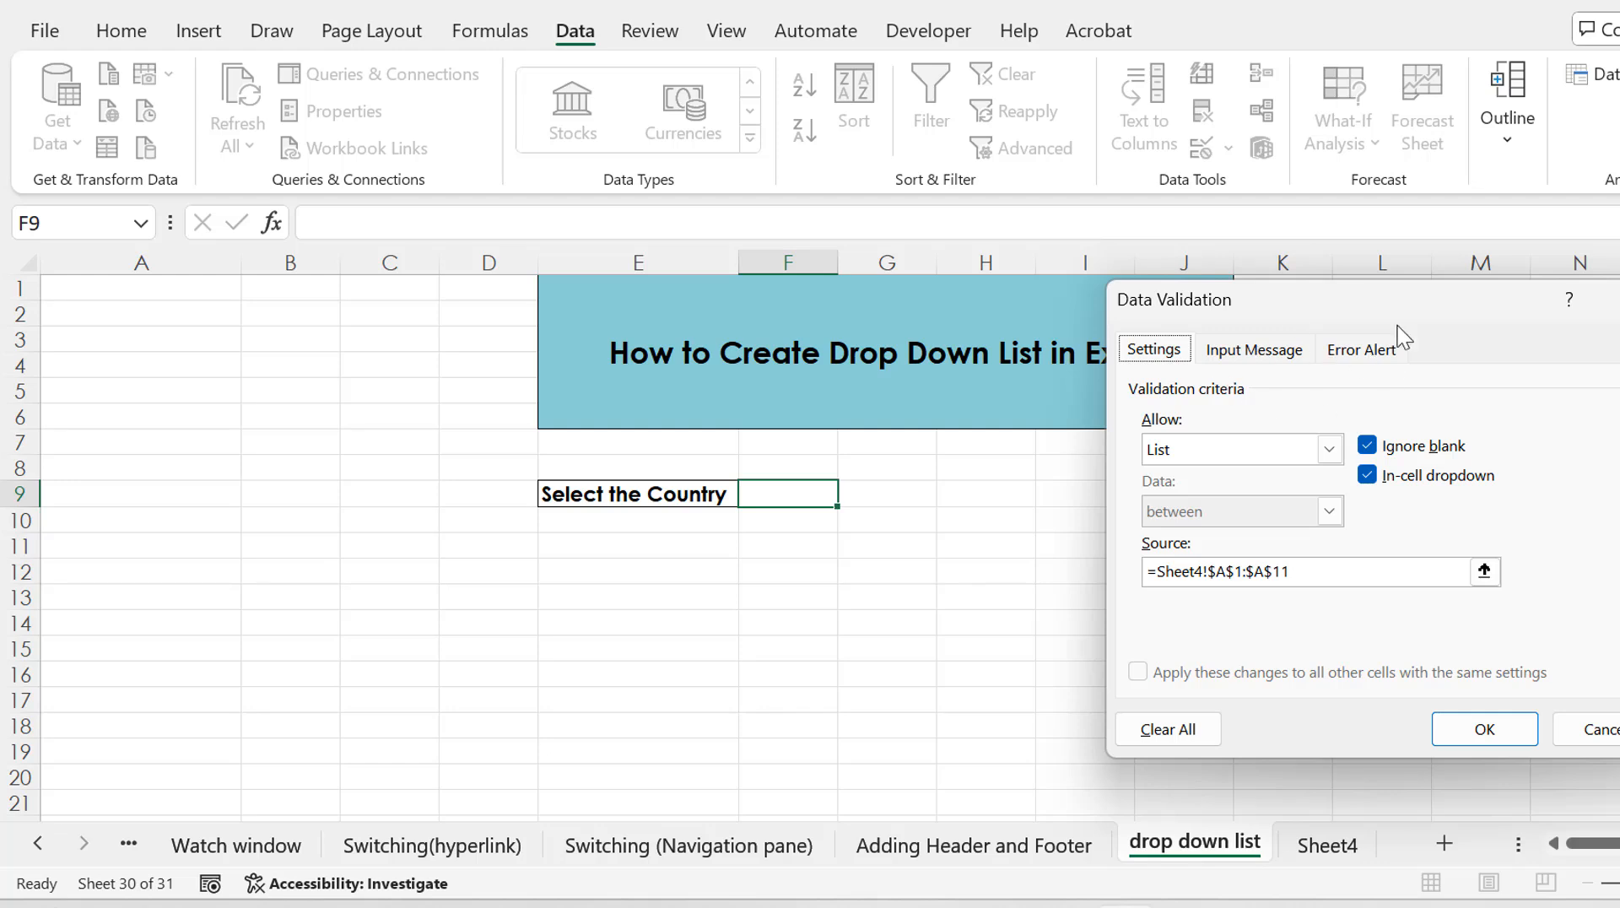
left_click(1484, 730)
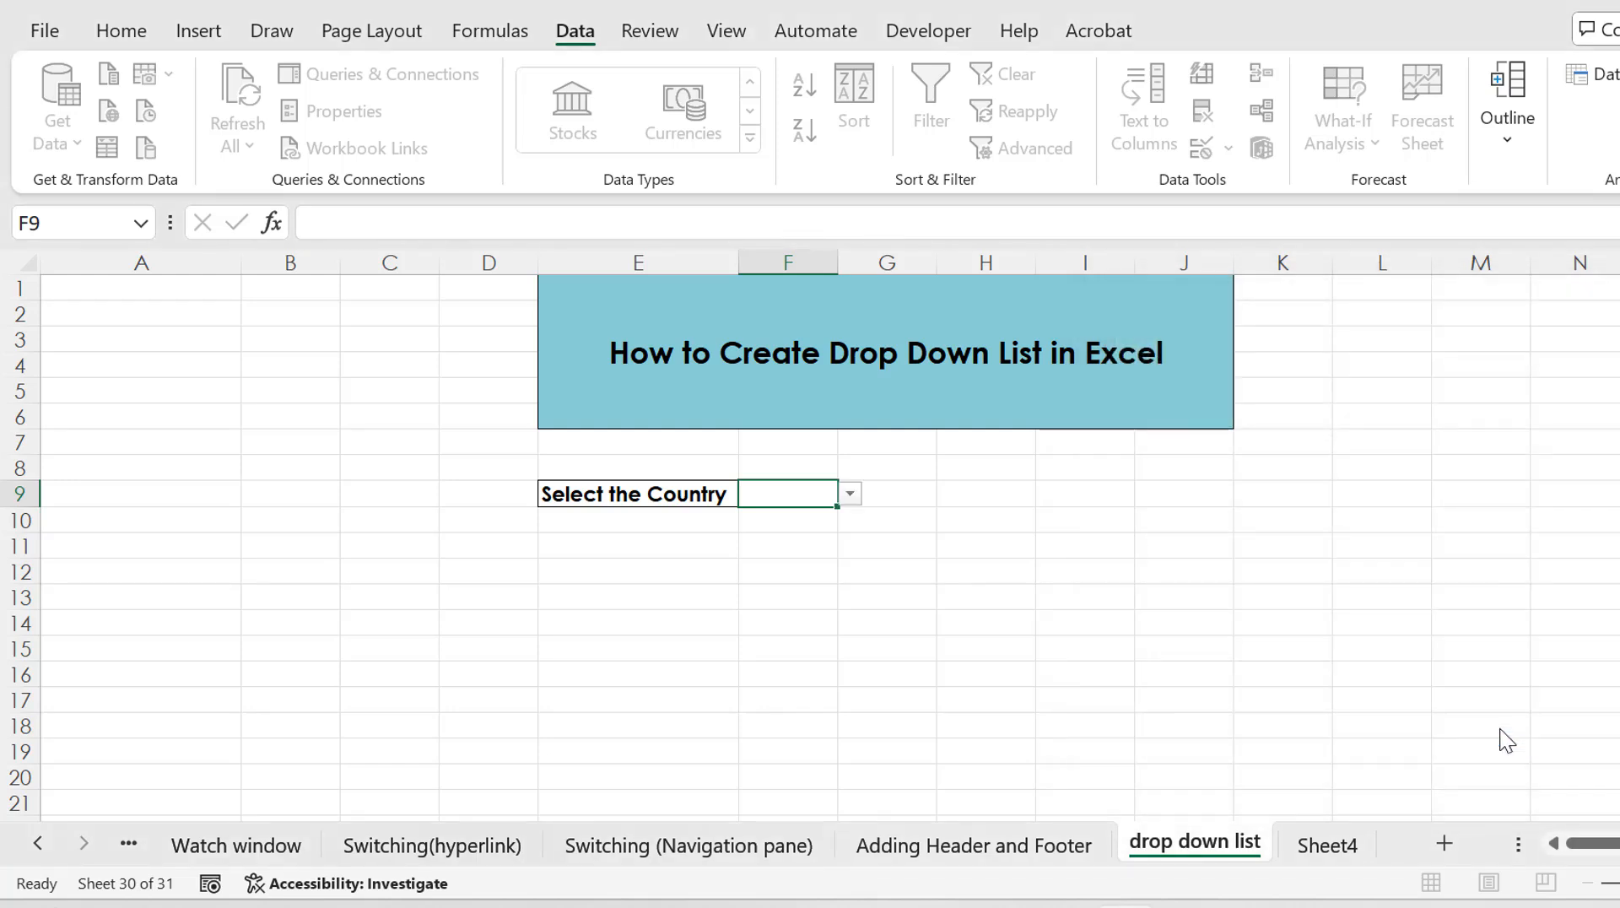
Test the country drop-down in cell F9 by choosing Albania, Angola and finally Algeria
left_click(852, 496)
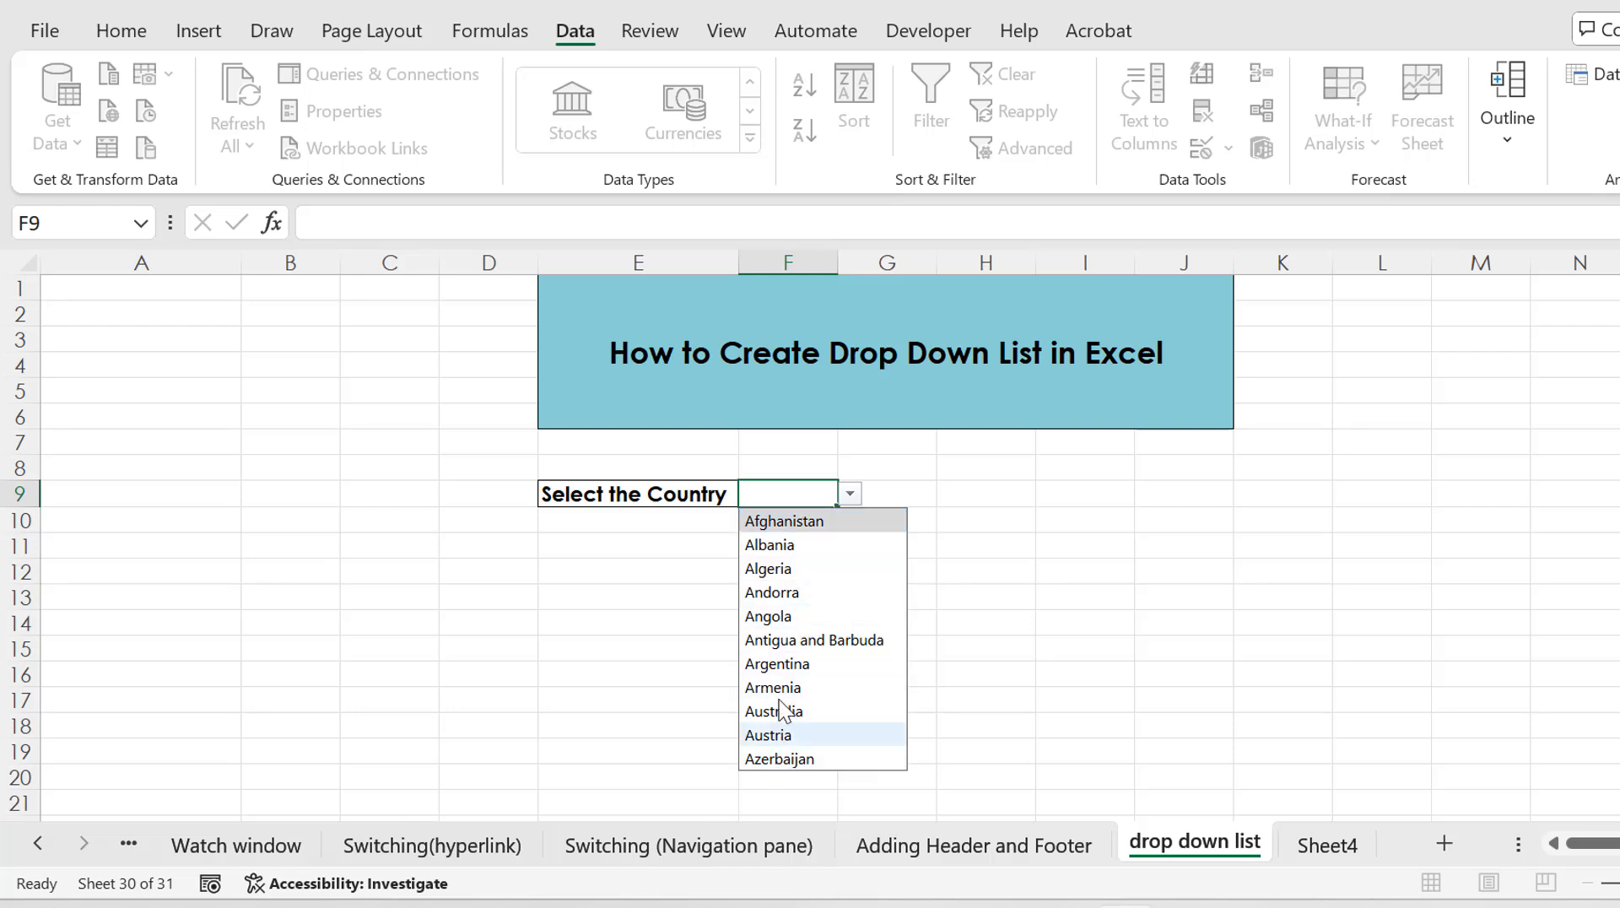
left_click(777, 545)
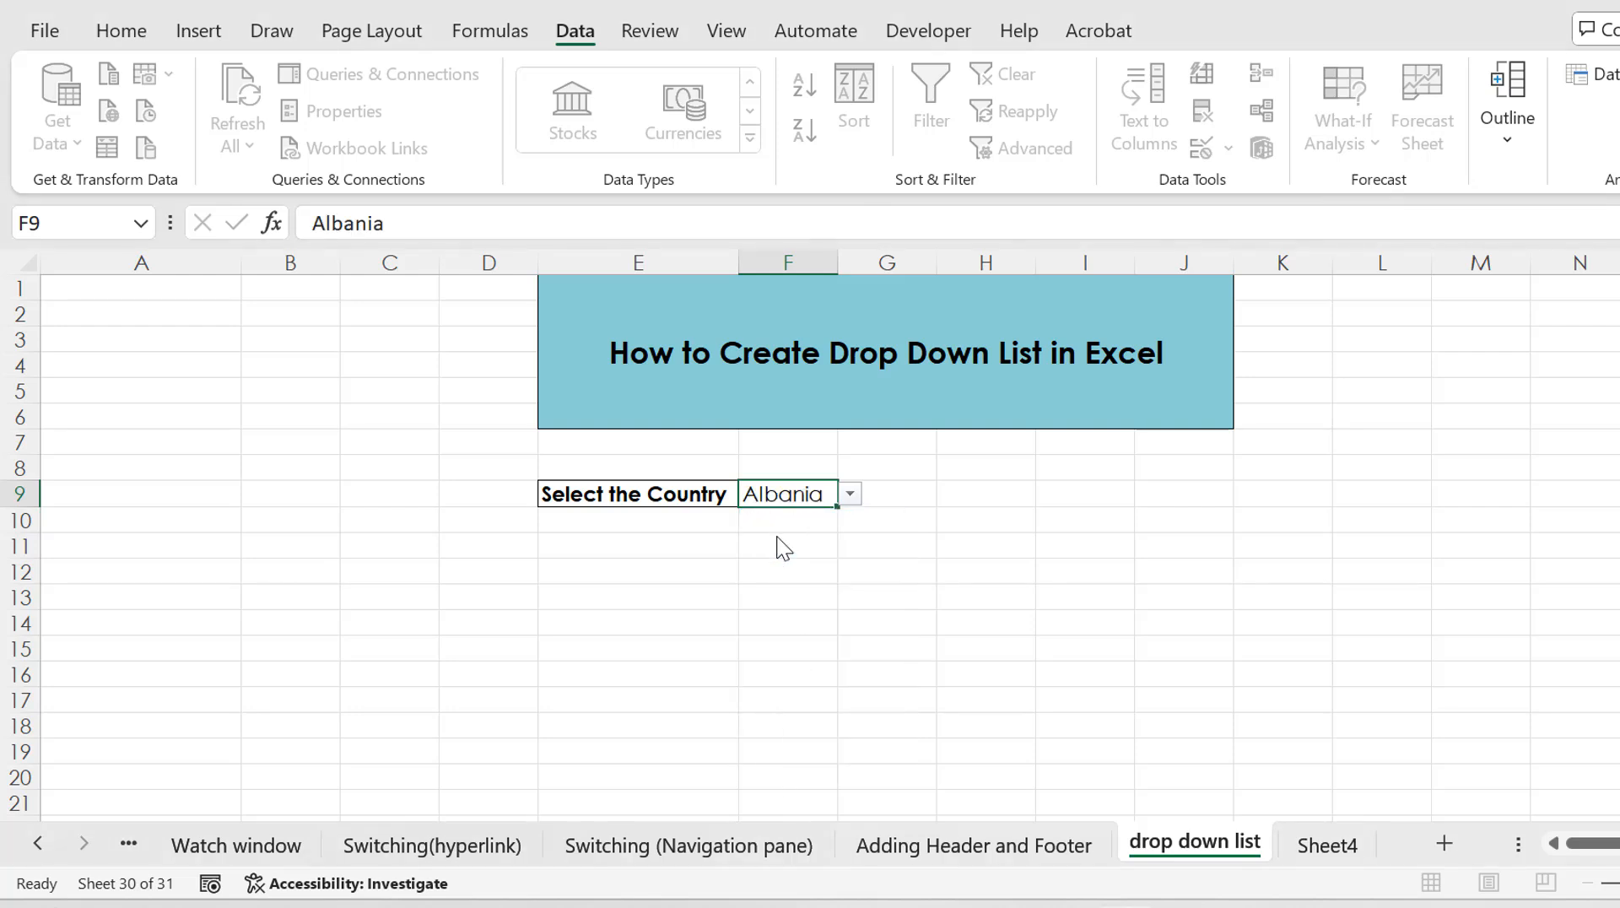
left_click(850, 495)
left_click(793, 616)
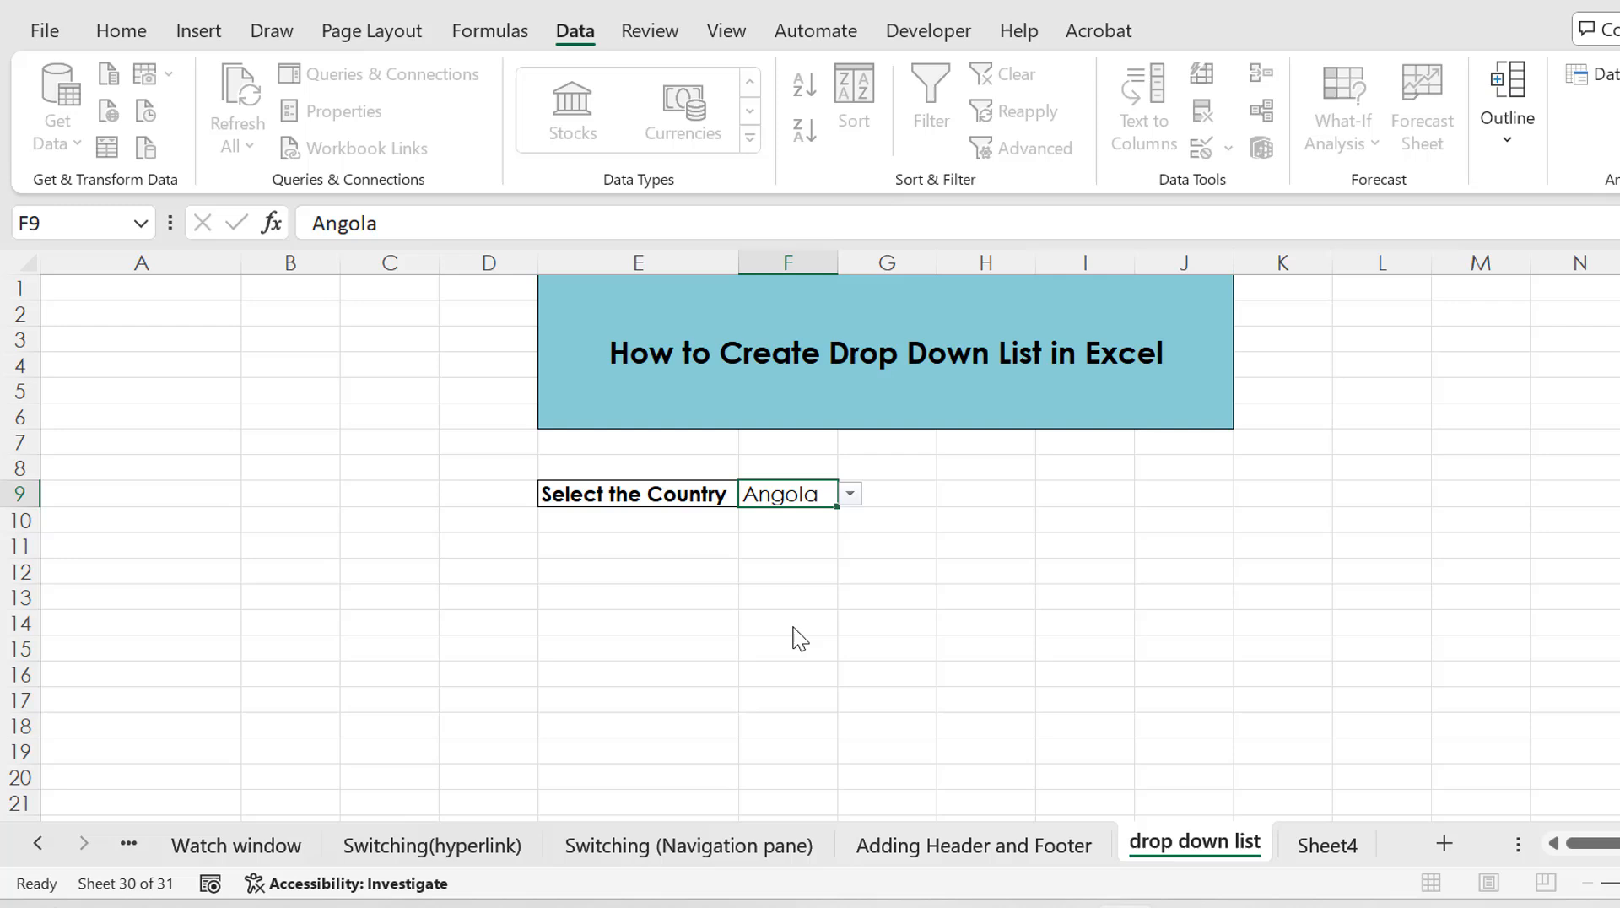
left_click(854, 496)
left_click(783, 563)
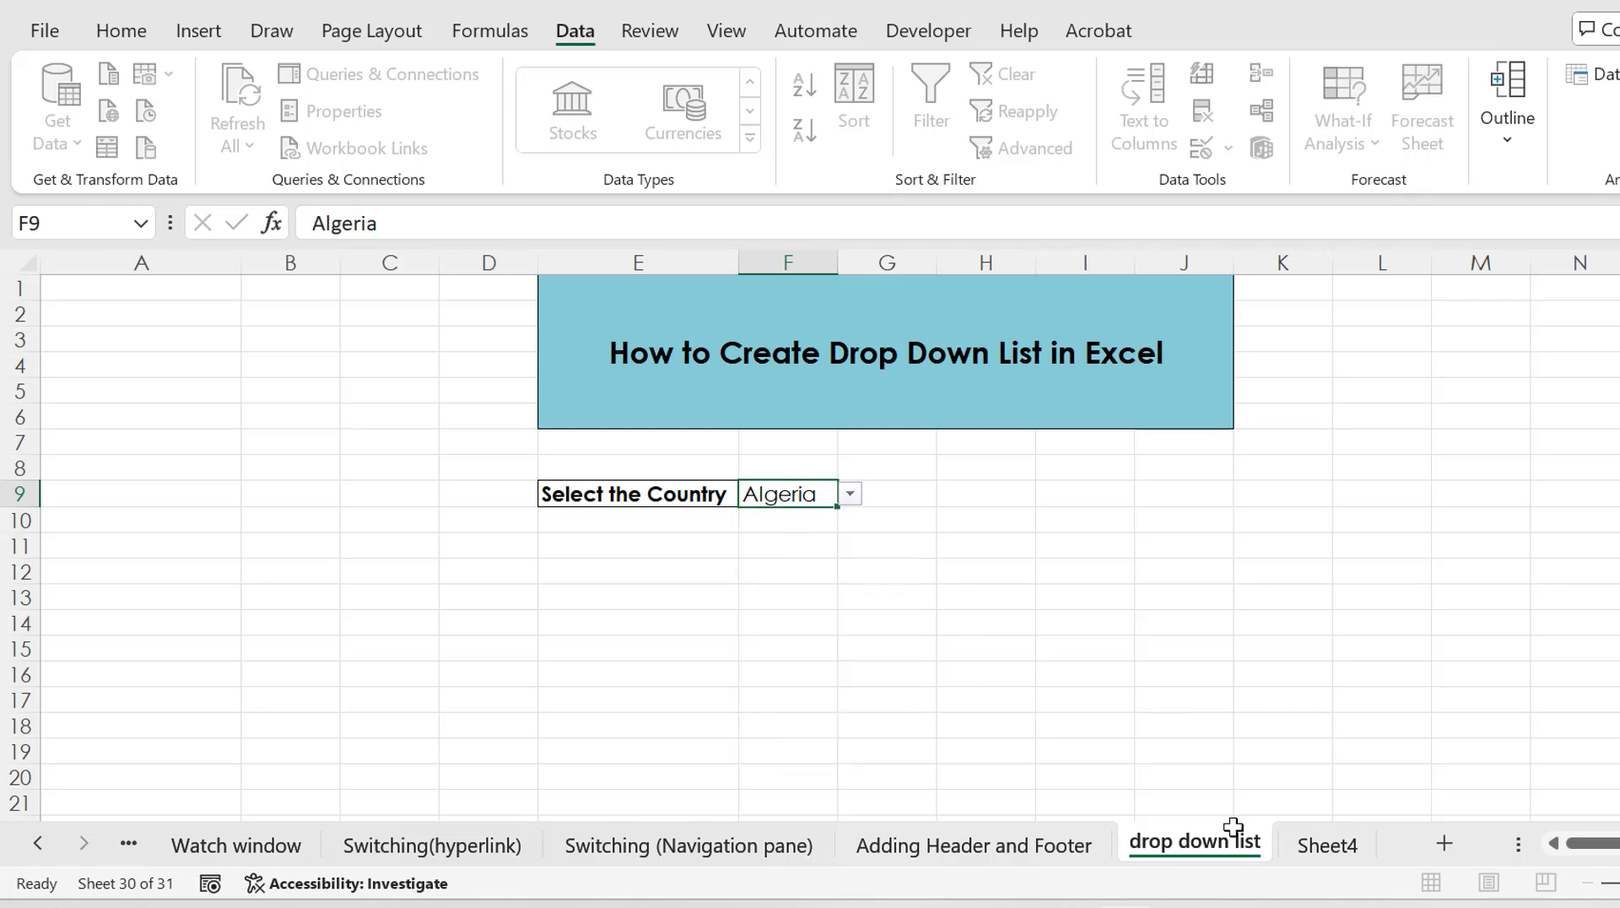
Check the source list on Sheet4, and clear all data validation settings from cell F9 on the drop down list sheet
left_click(1304, 851)
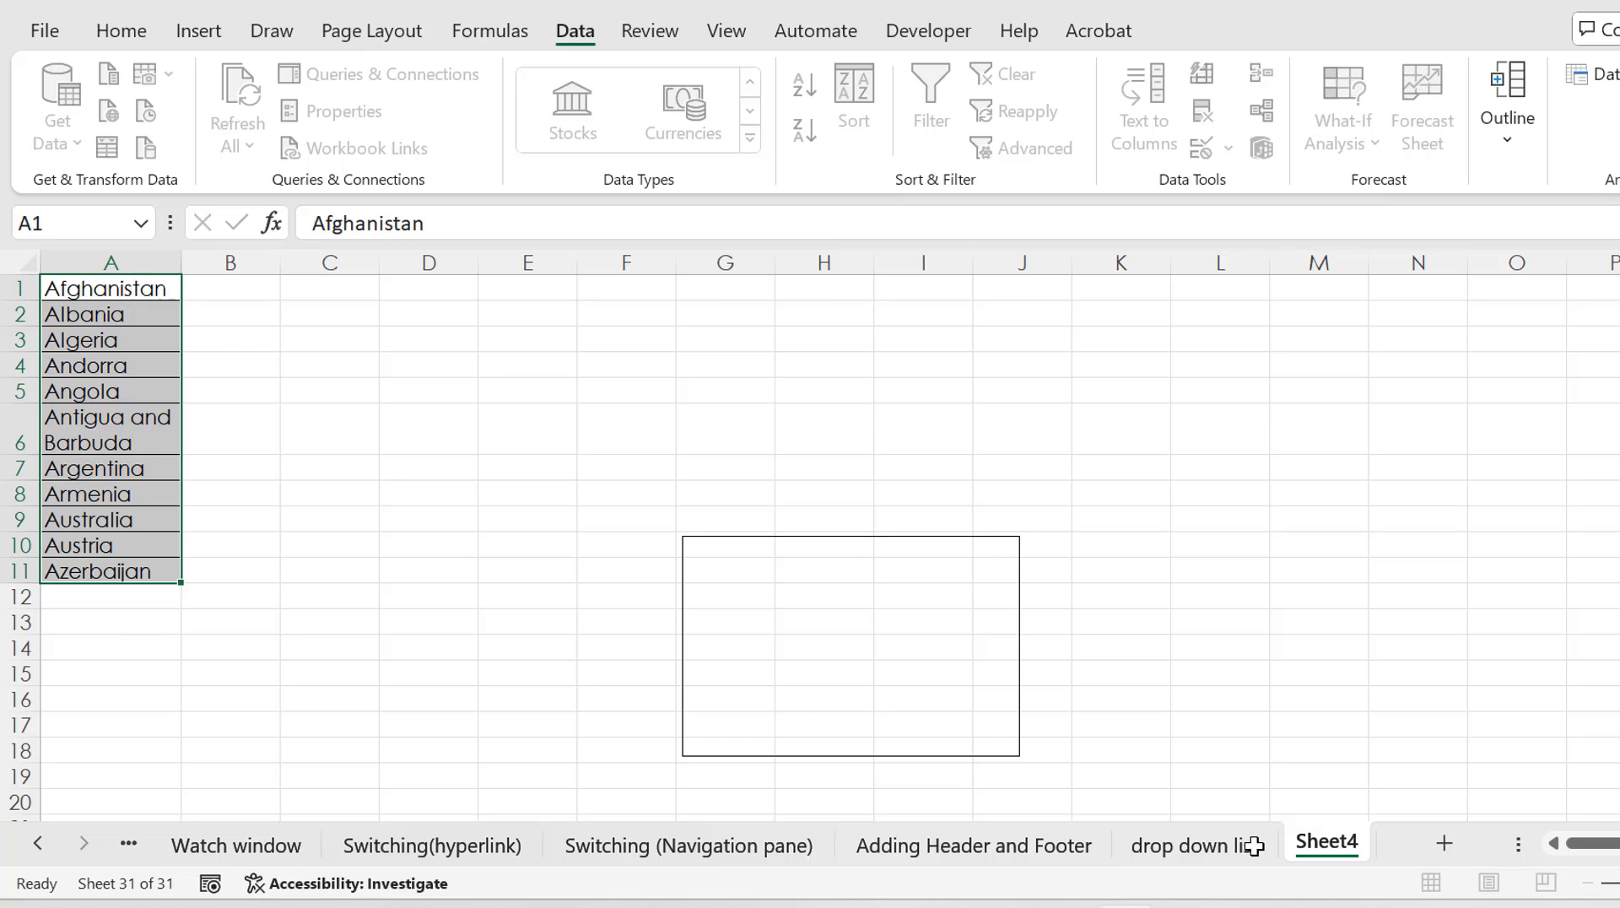
left_click(1193, 846)
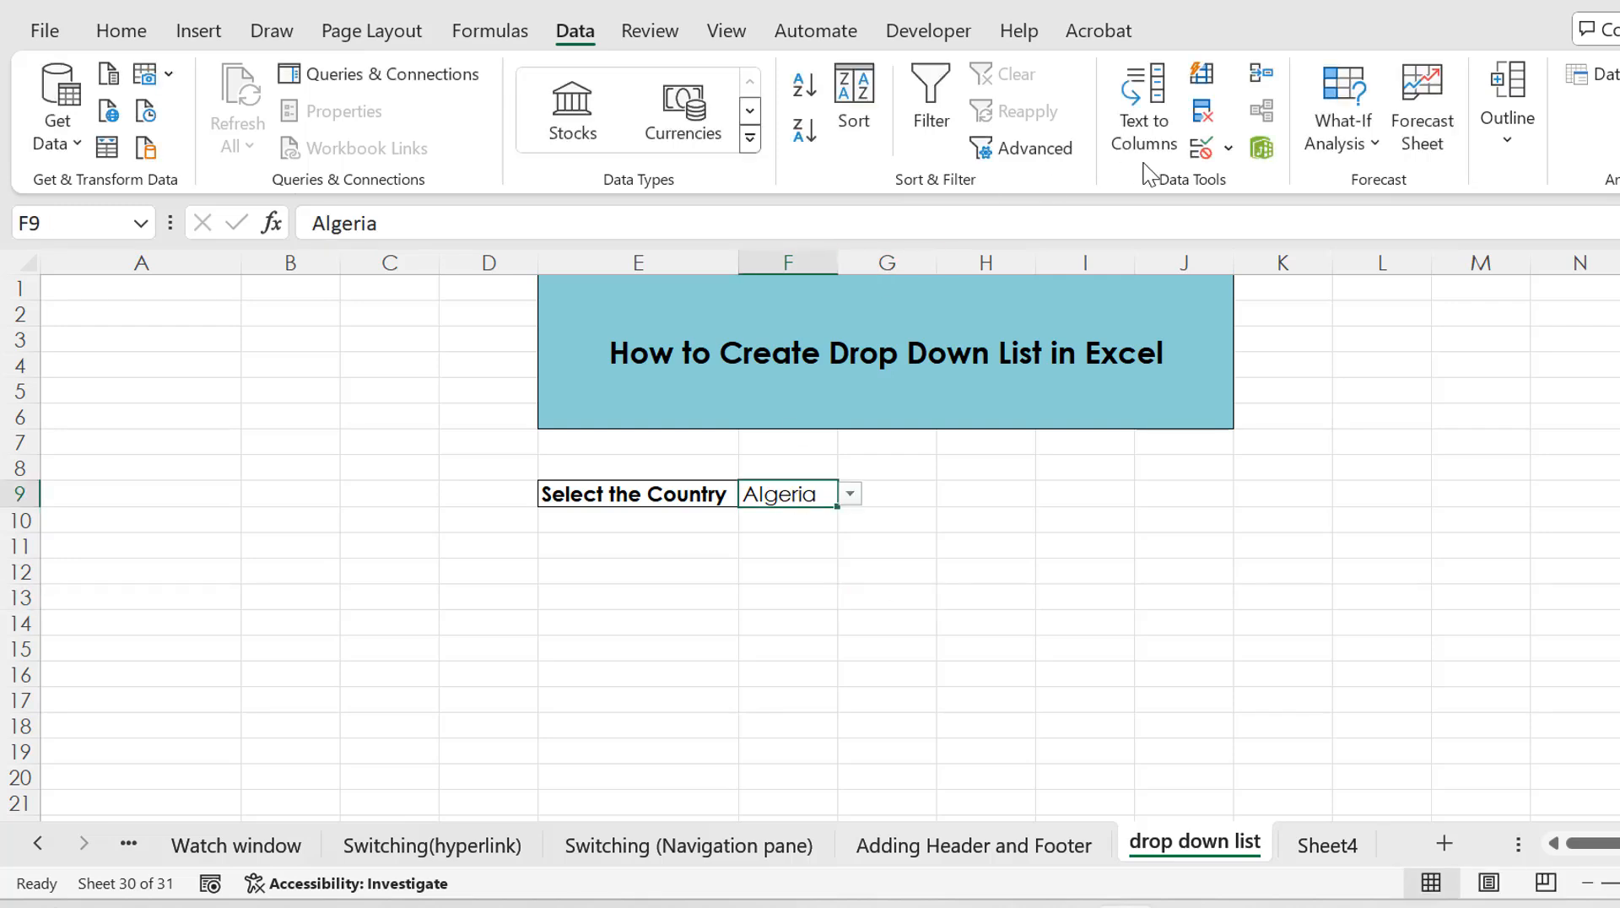
left_click(1237, 161)
left_click(1257, 194)
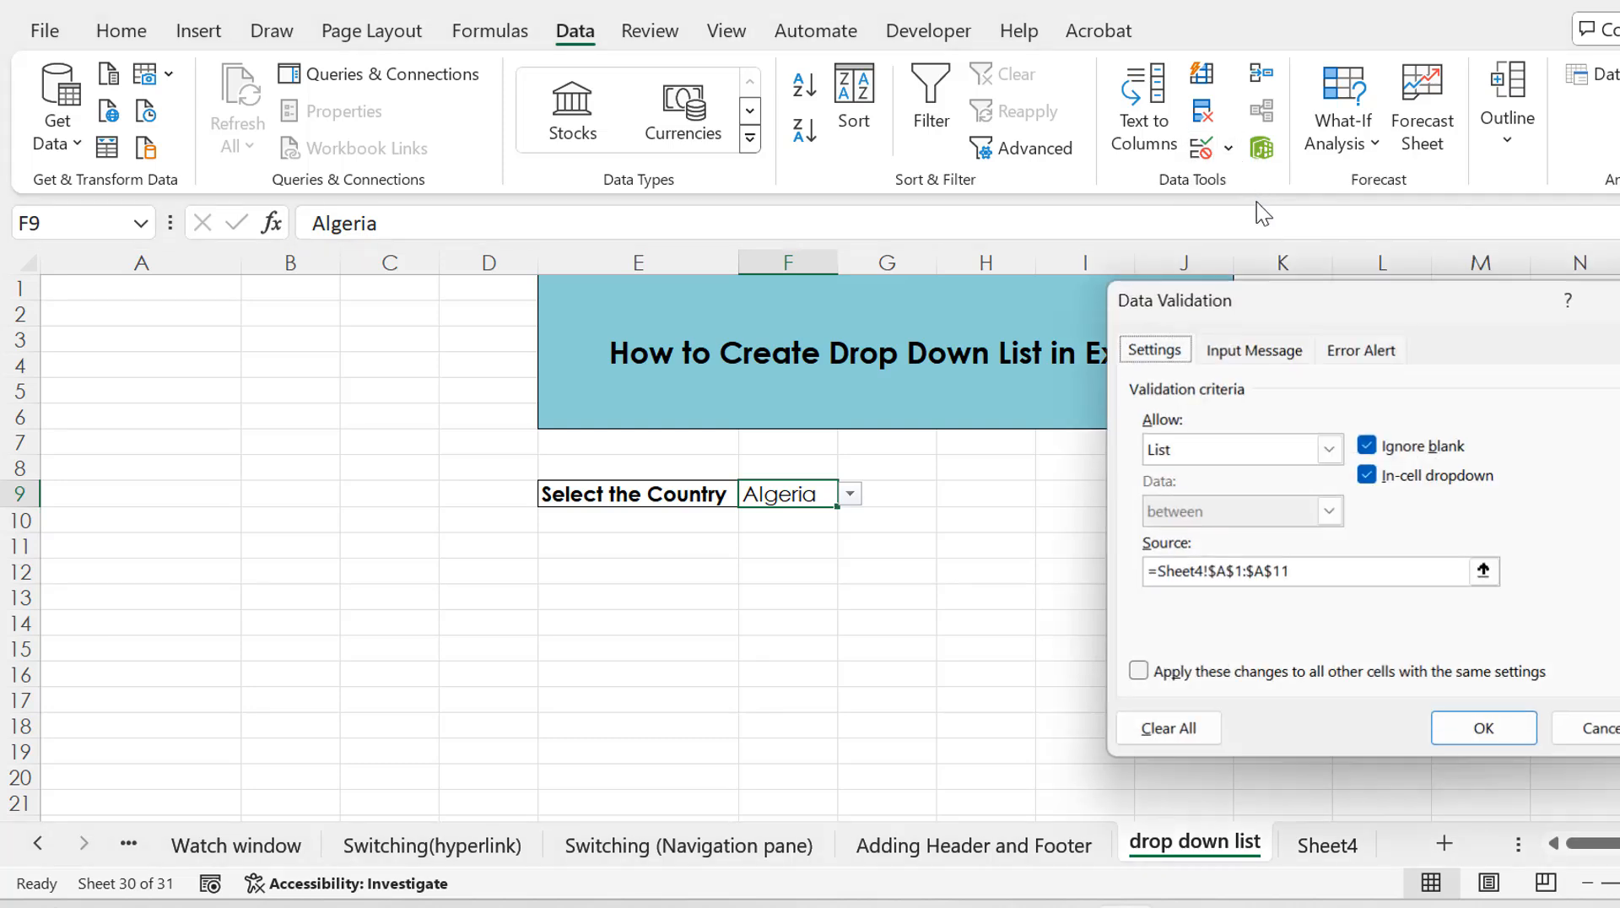
left_click(1168, 729)
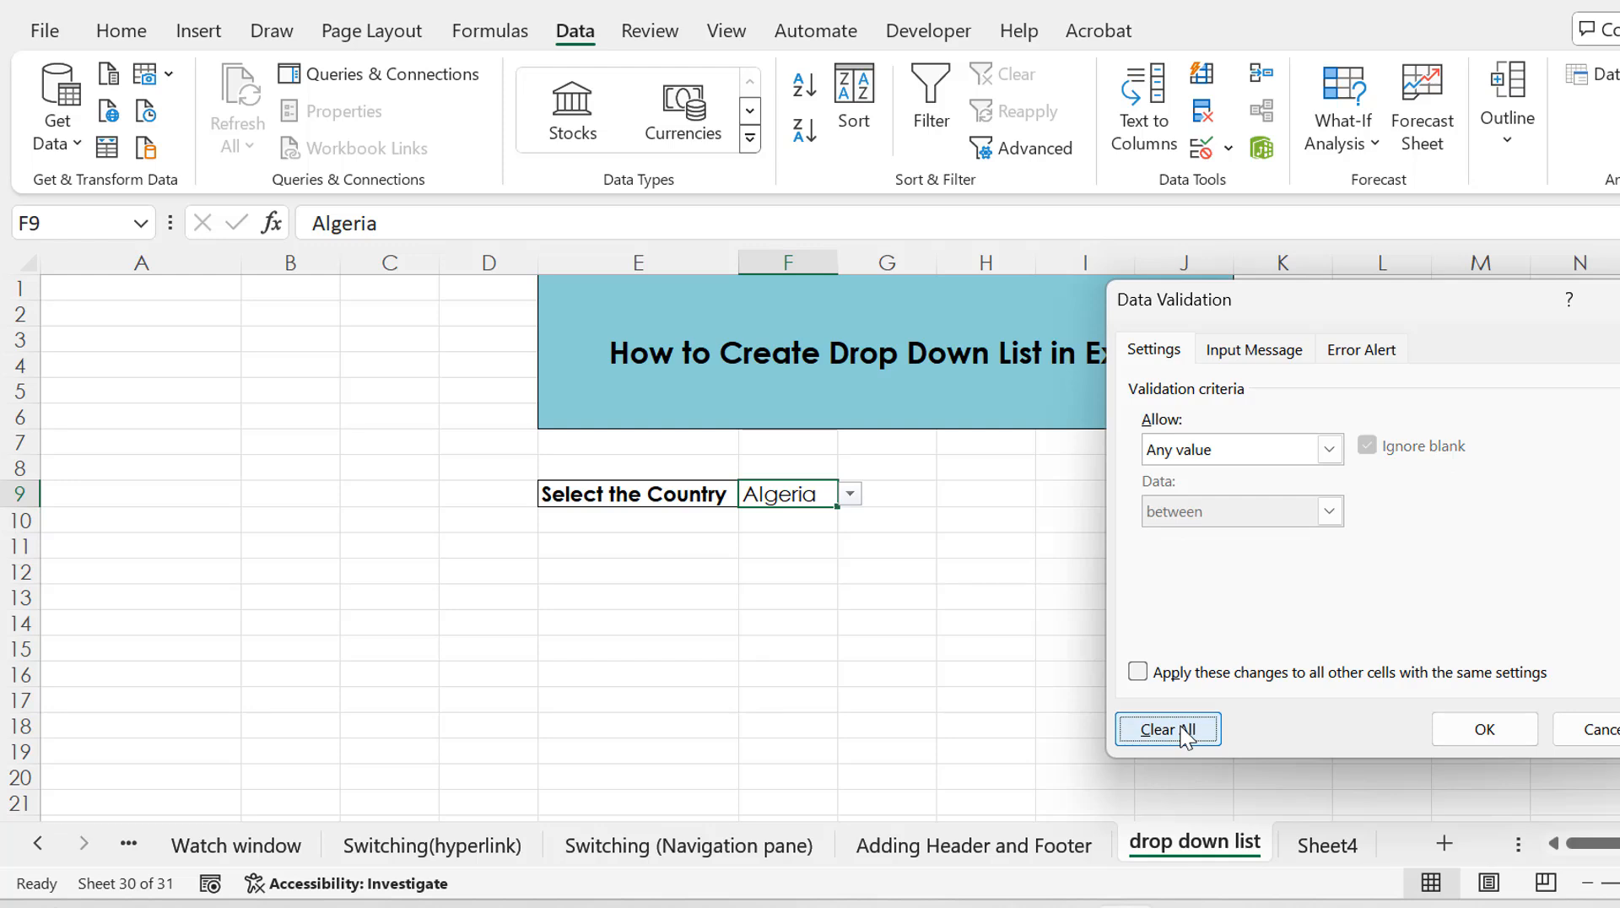
left_click(1485, 729)
left_click(949, 593)
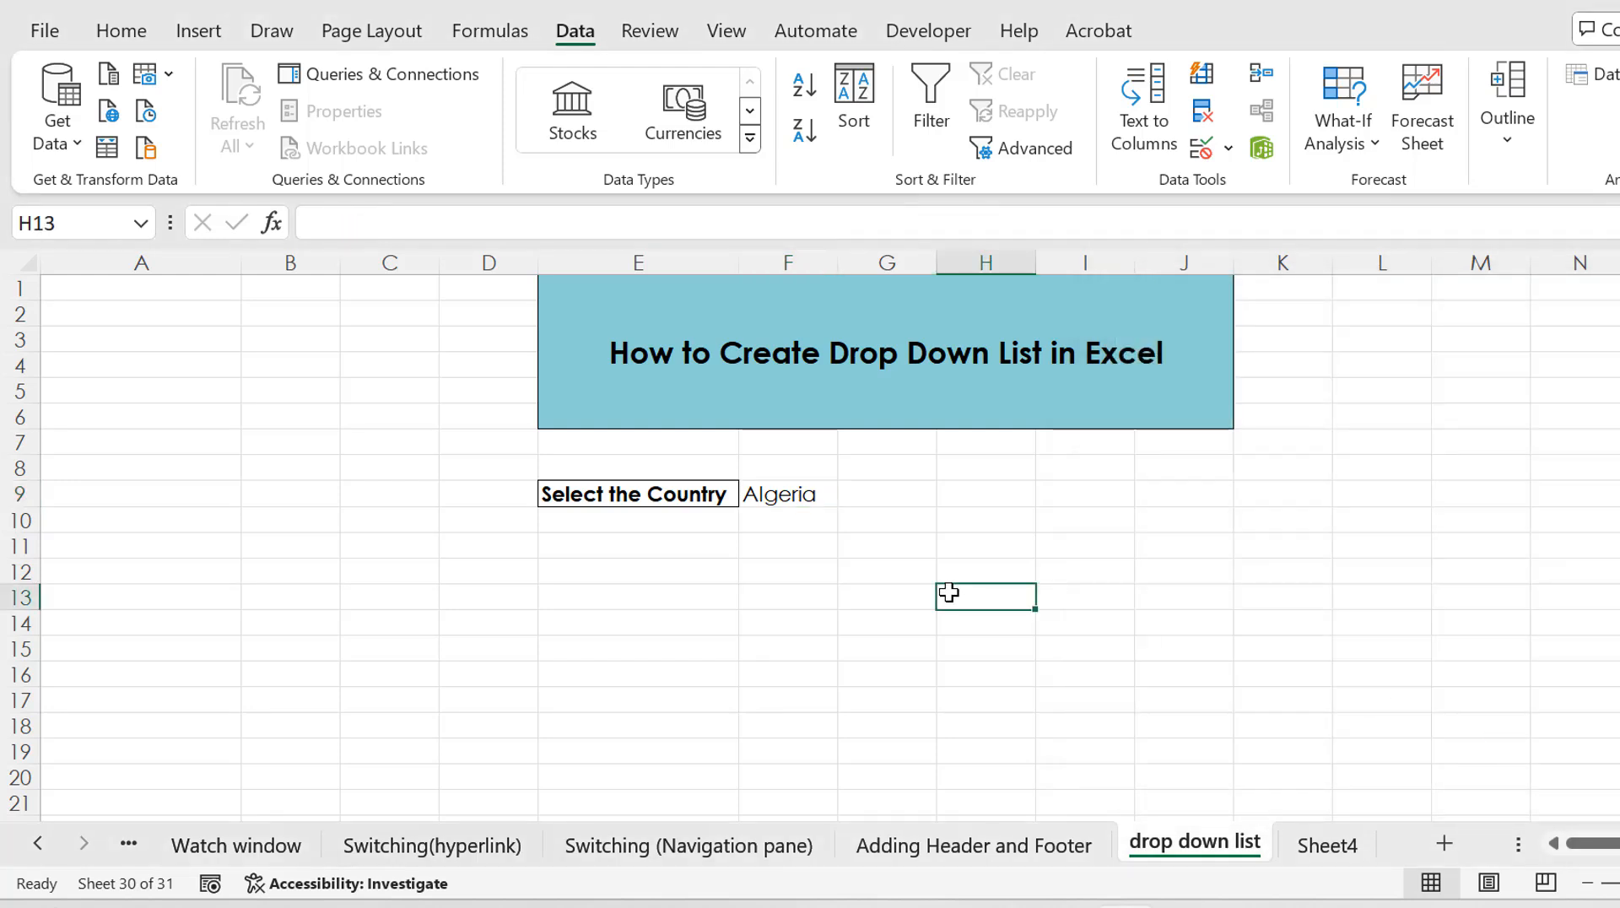
Replace the country in cell F9 with the unlisted text "cjhgchg" and accept the entry despite the validation restriction
left_click(782, 492)
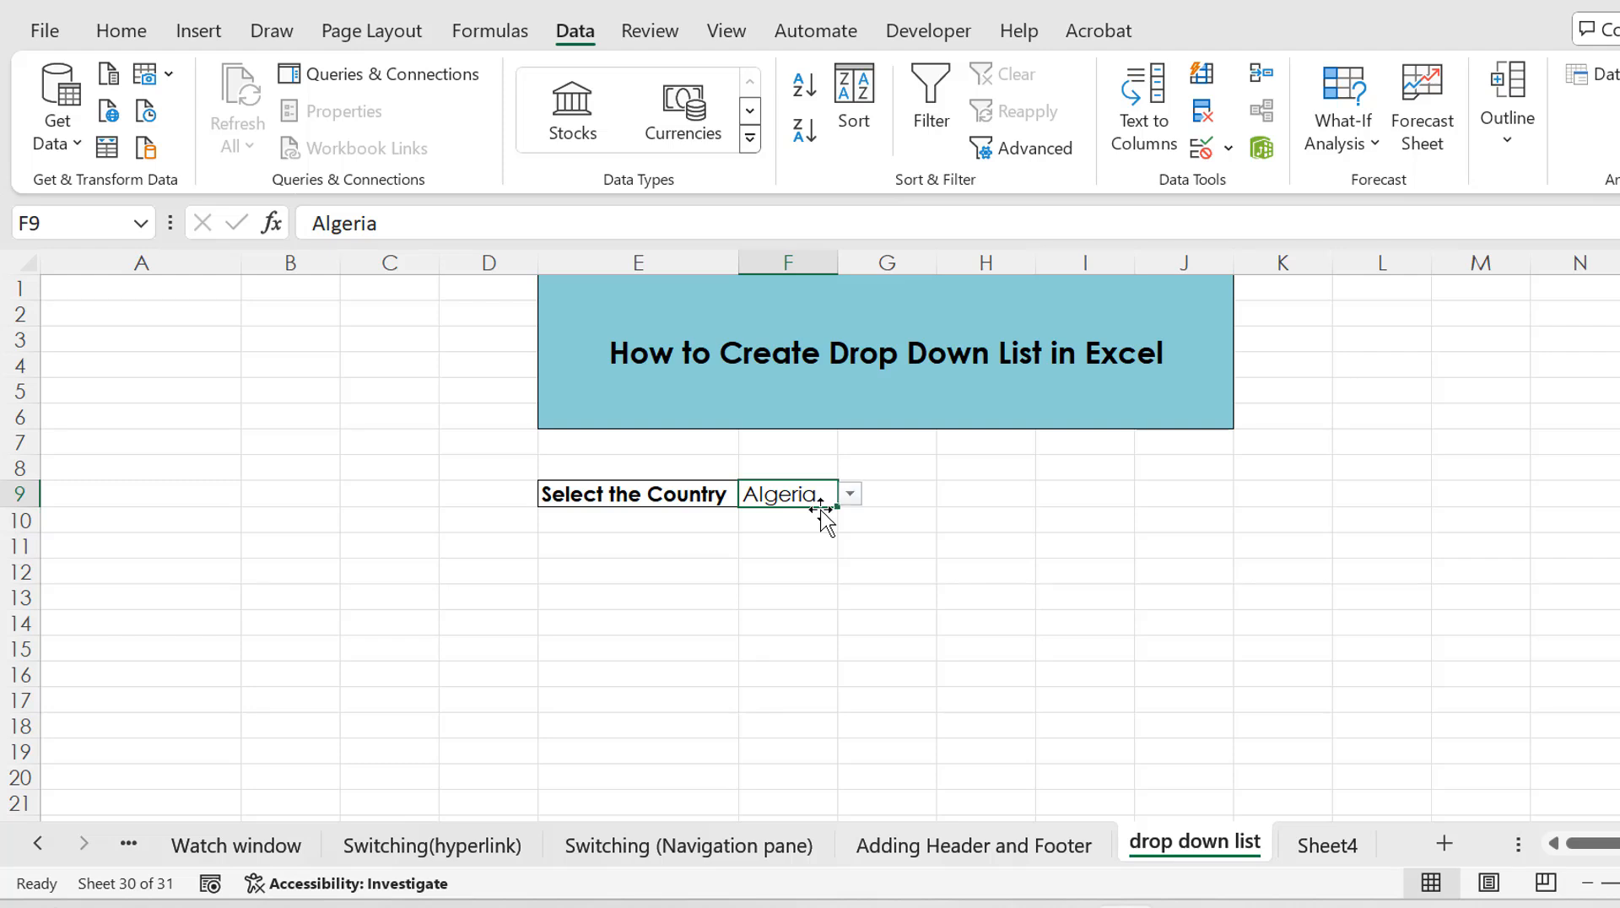
left_click(859, 493)
left_click(817, 491)
double_click(818, 493)
left_click_drag(817, 493, 719, 492)
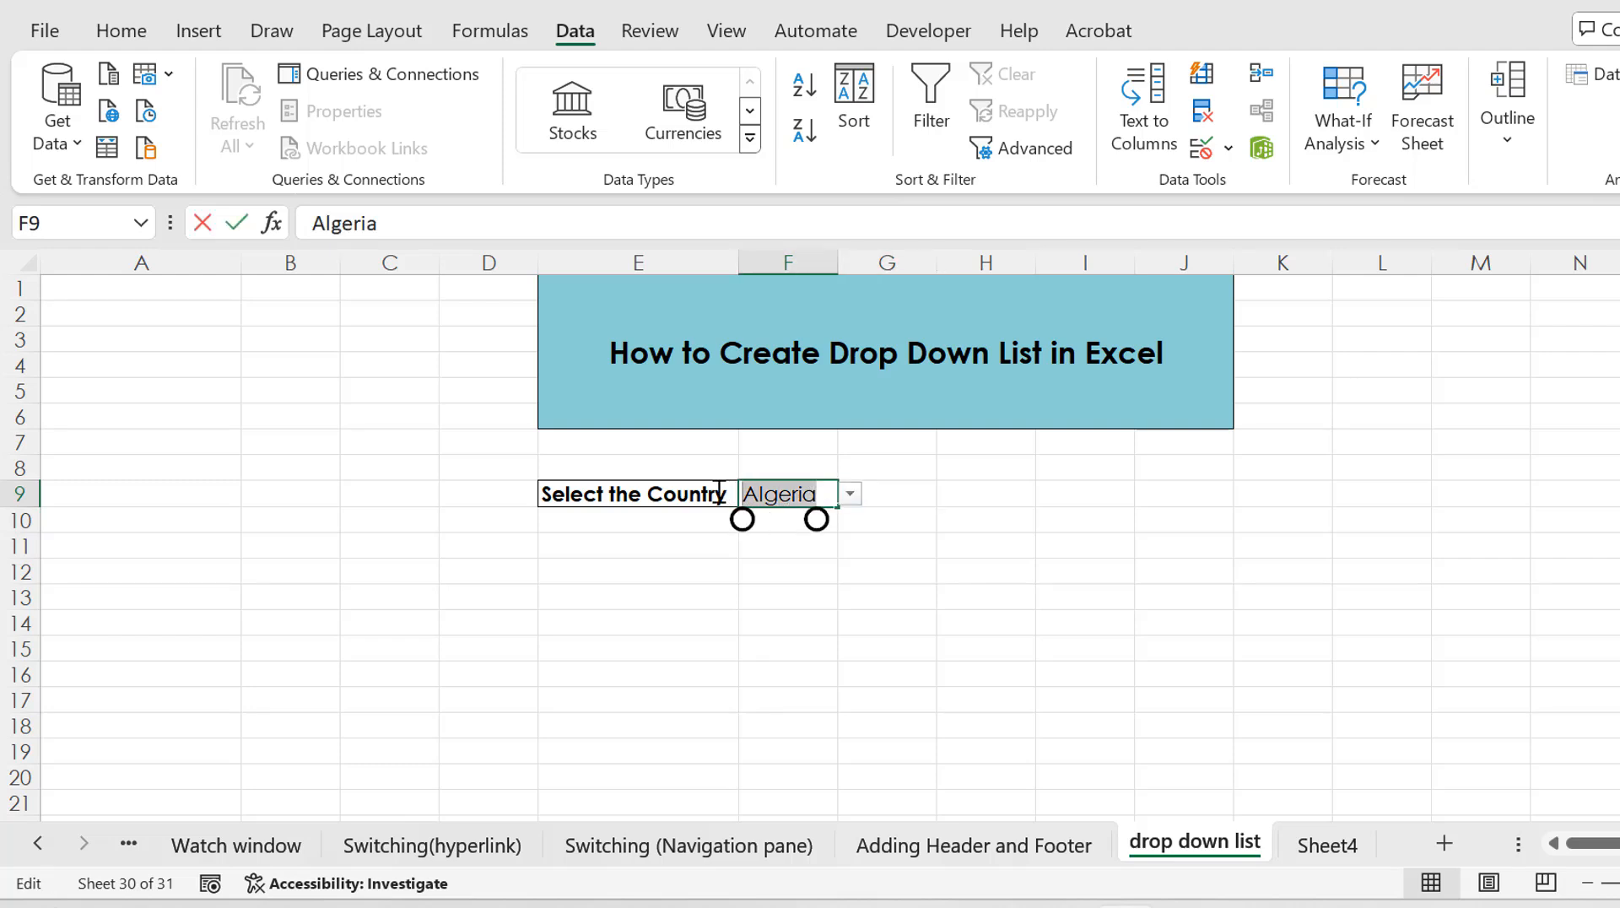
type("cjhgchg")
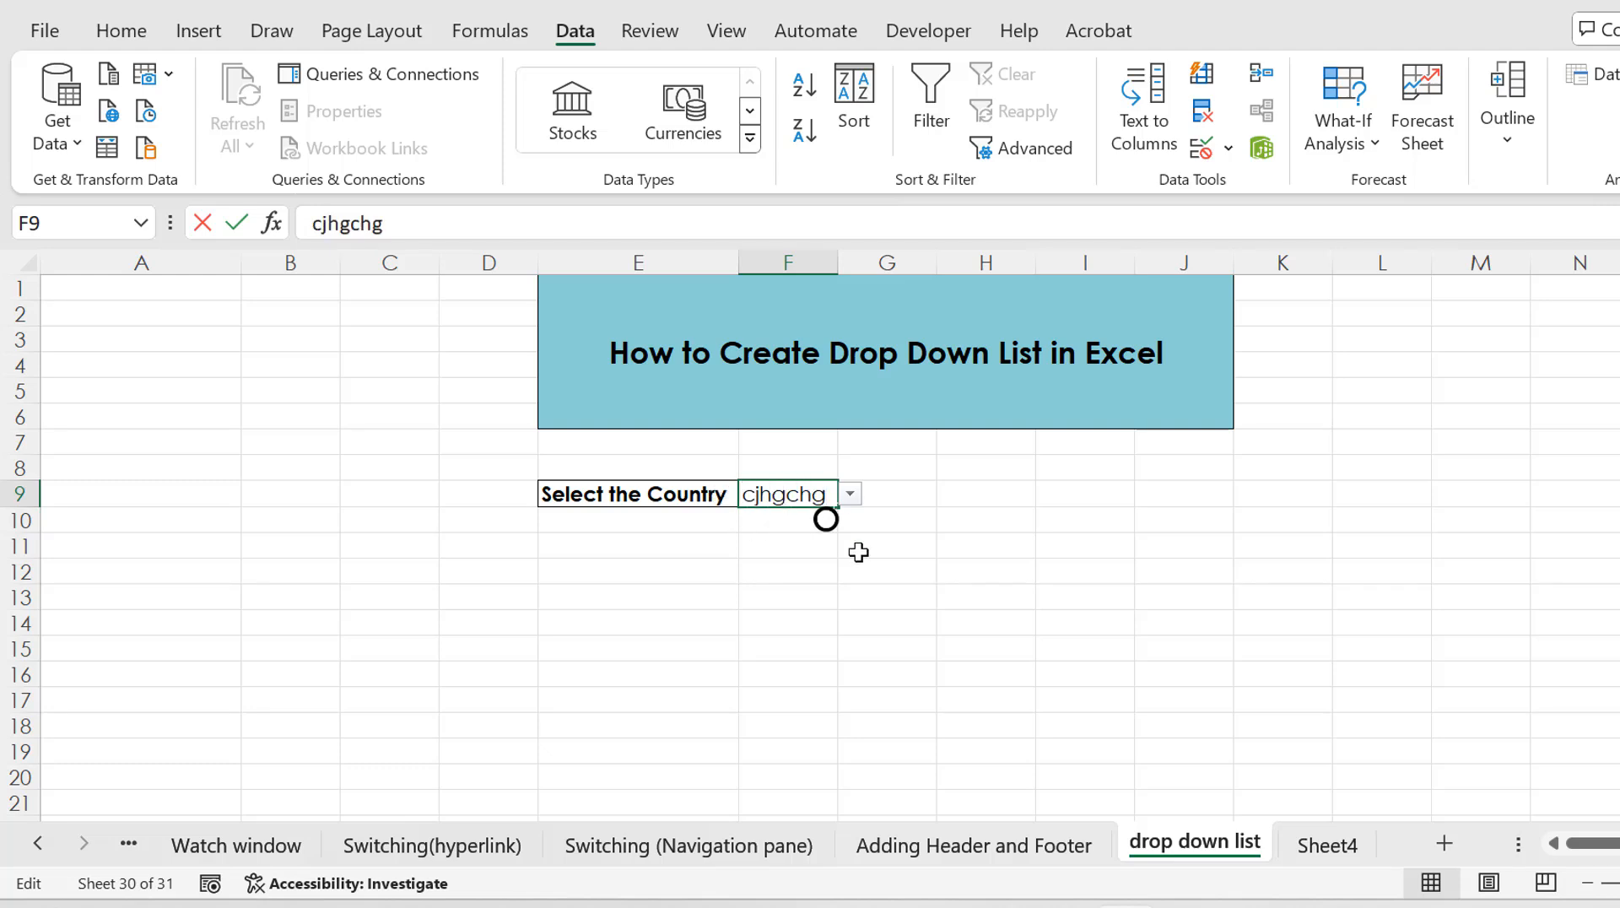
key("Return")
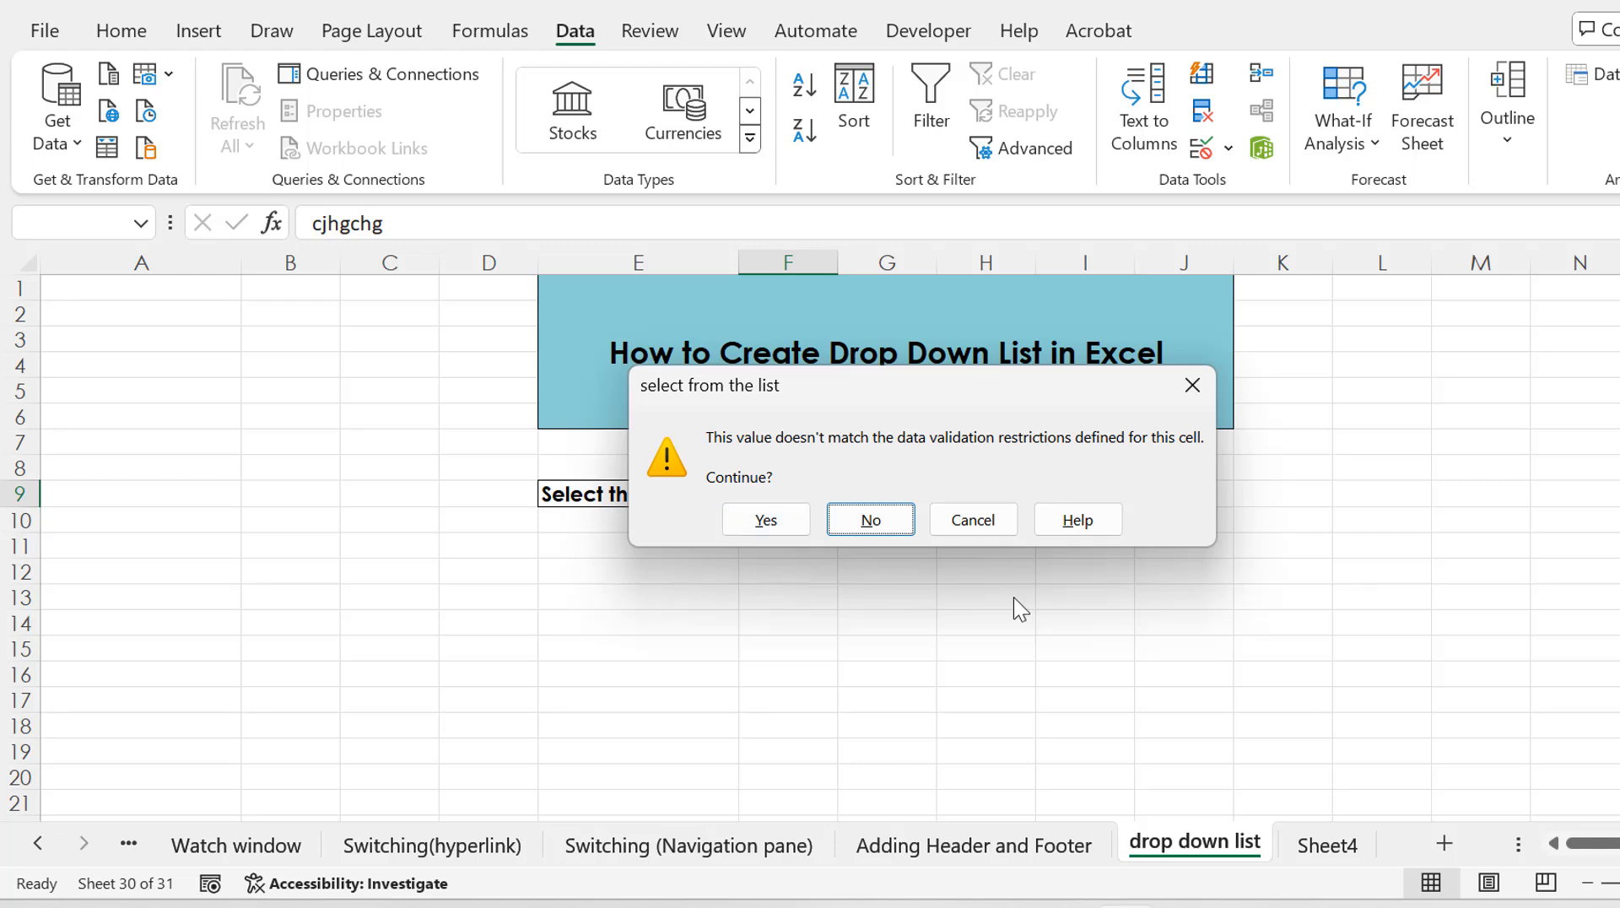
left_click(765, 520)
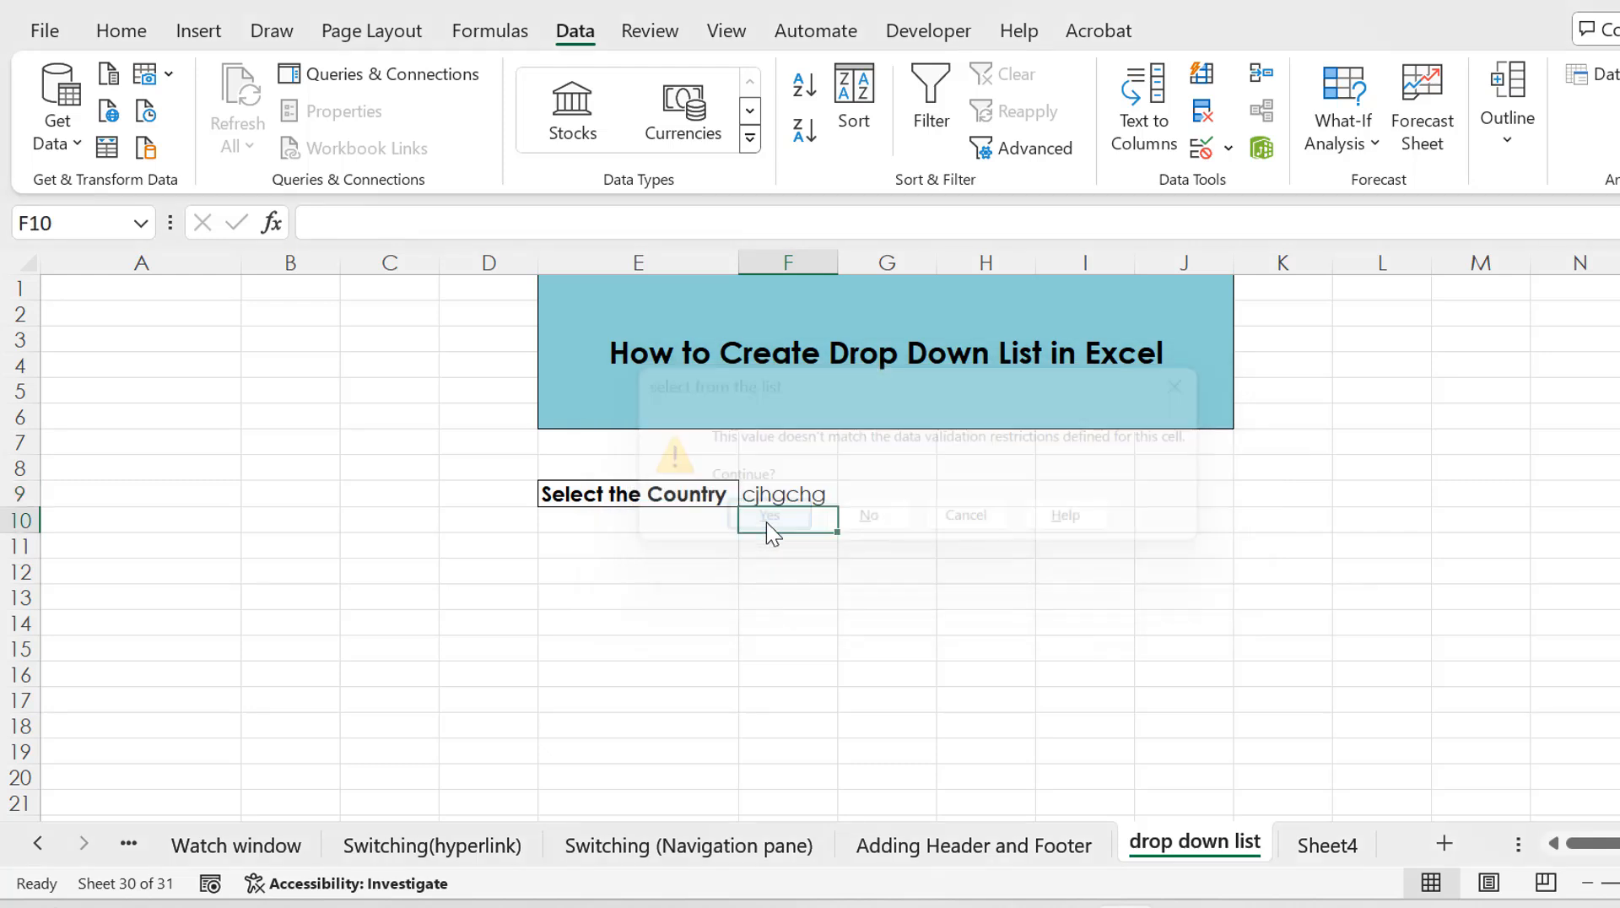
Replace the invalid text in cell F9 with Algeria and finally Armenia from its drop-down list
left_click(806, 496)
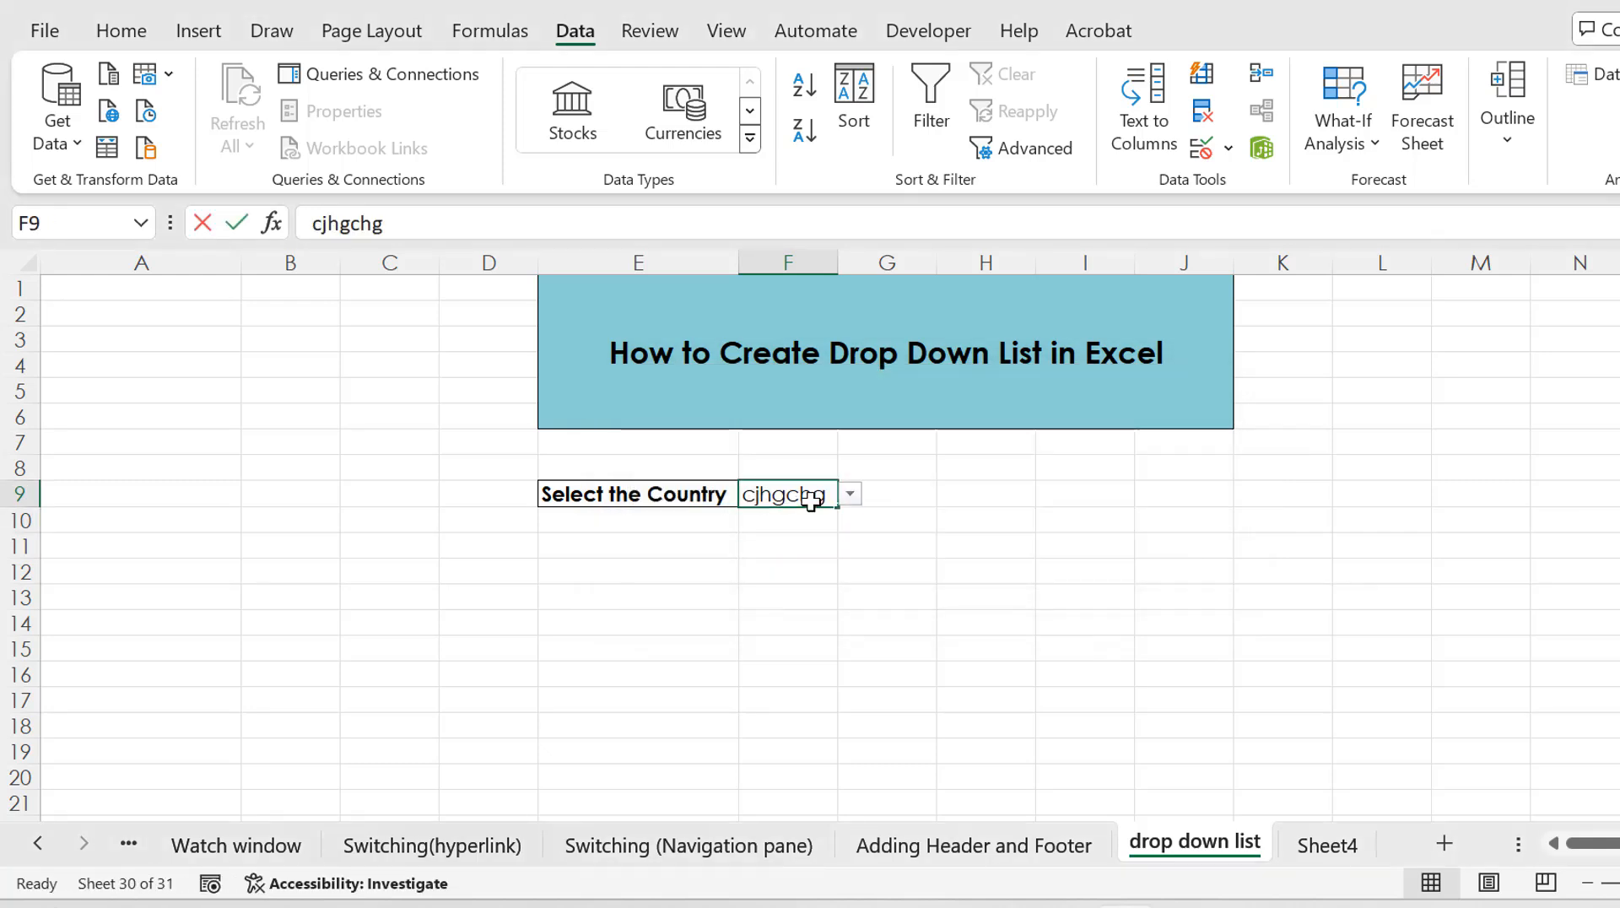
double_click(823, 498)
key("alt+Down")
left_click(770, 567)
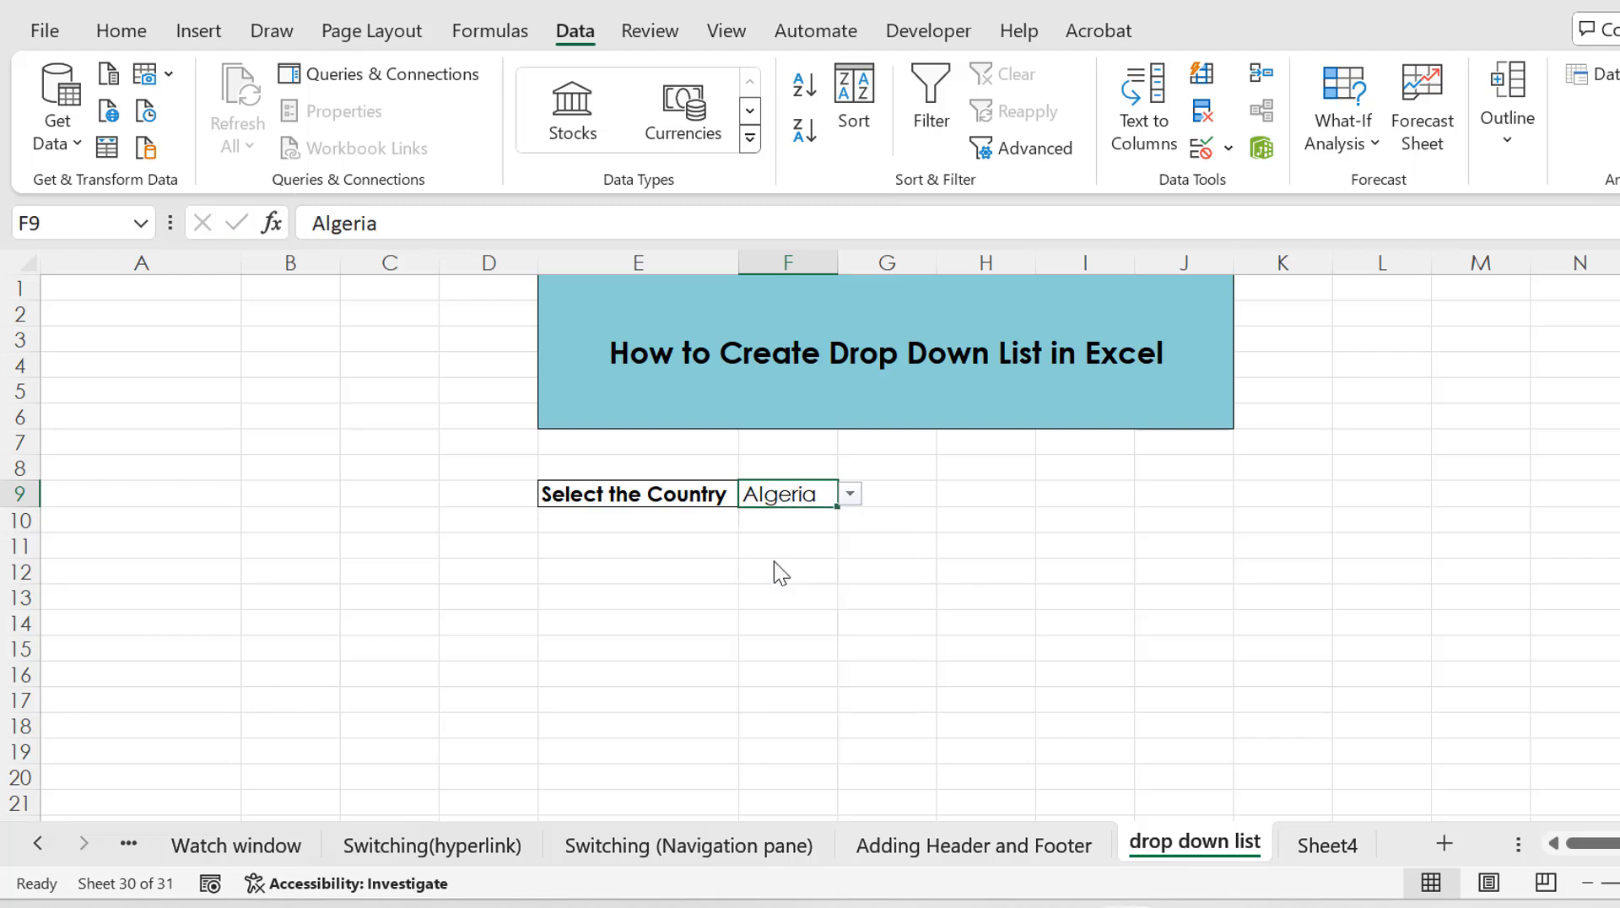
left_click(850, 494)
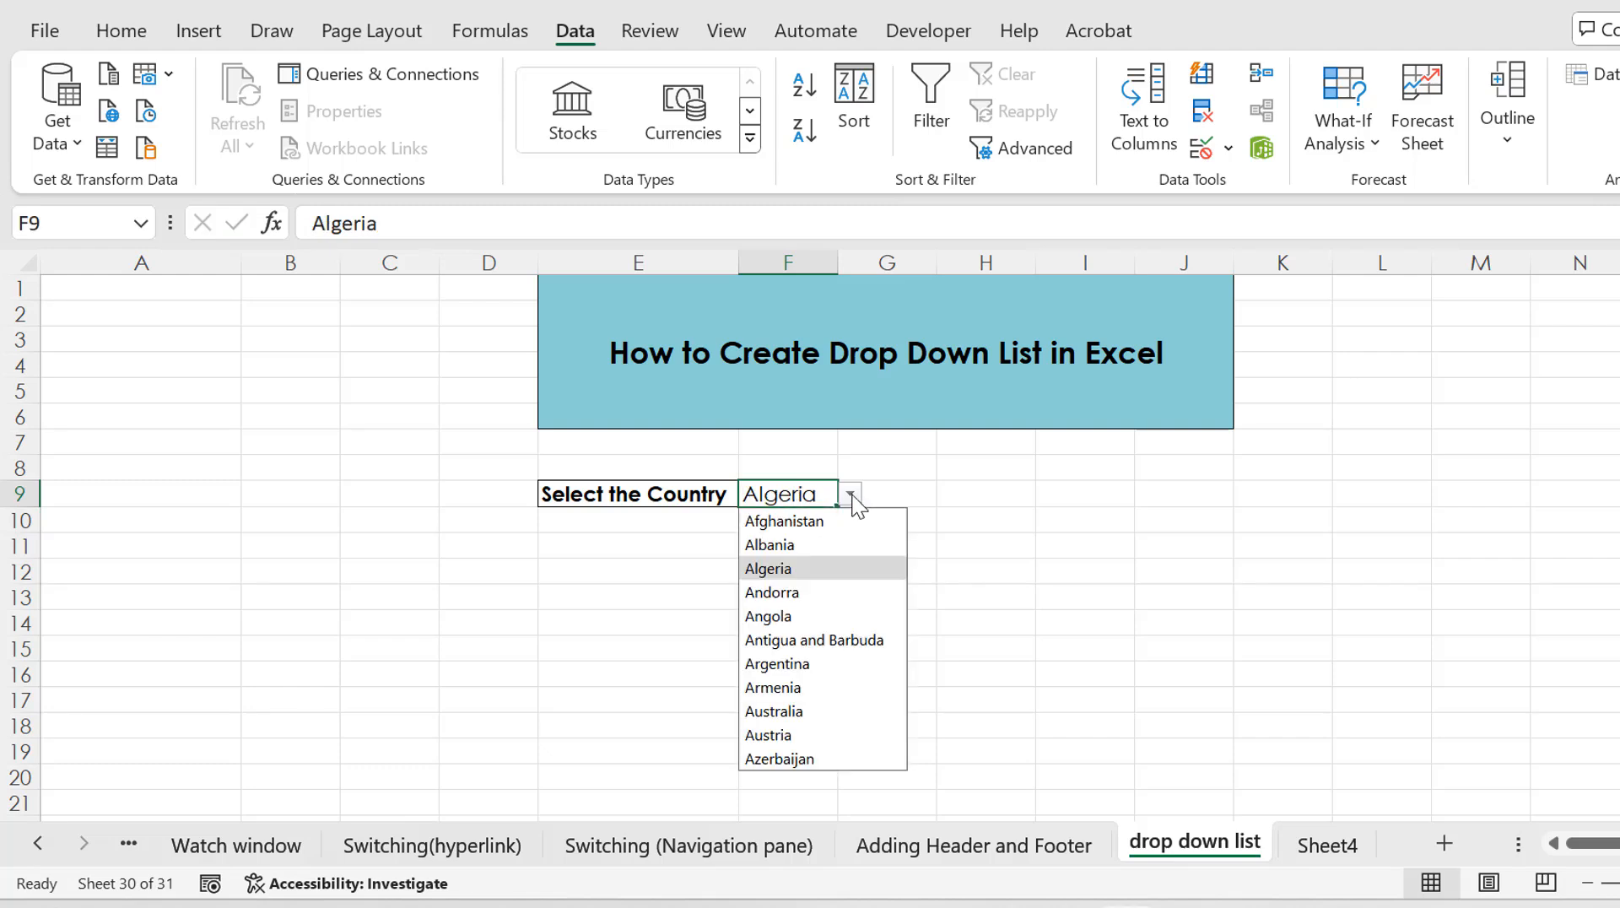
left_click(801, 688)
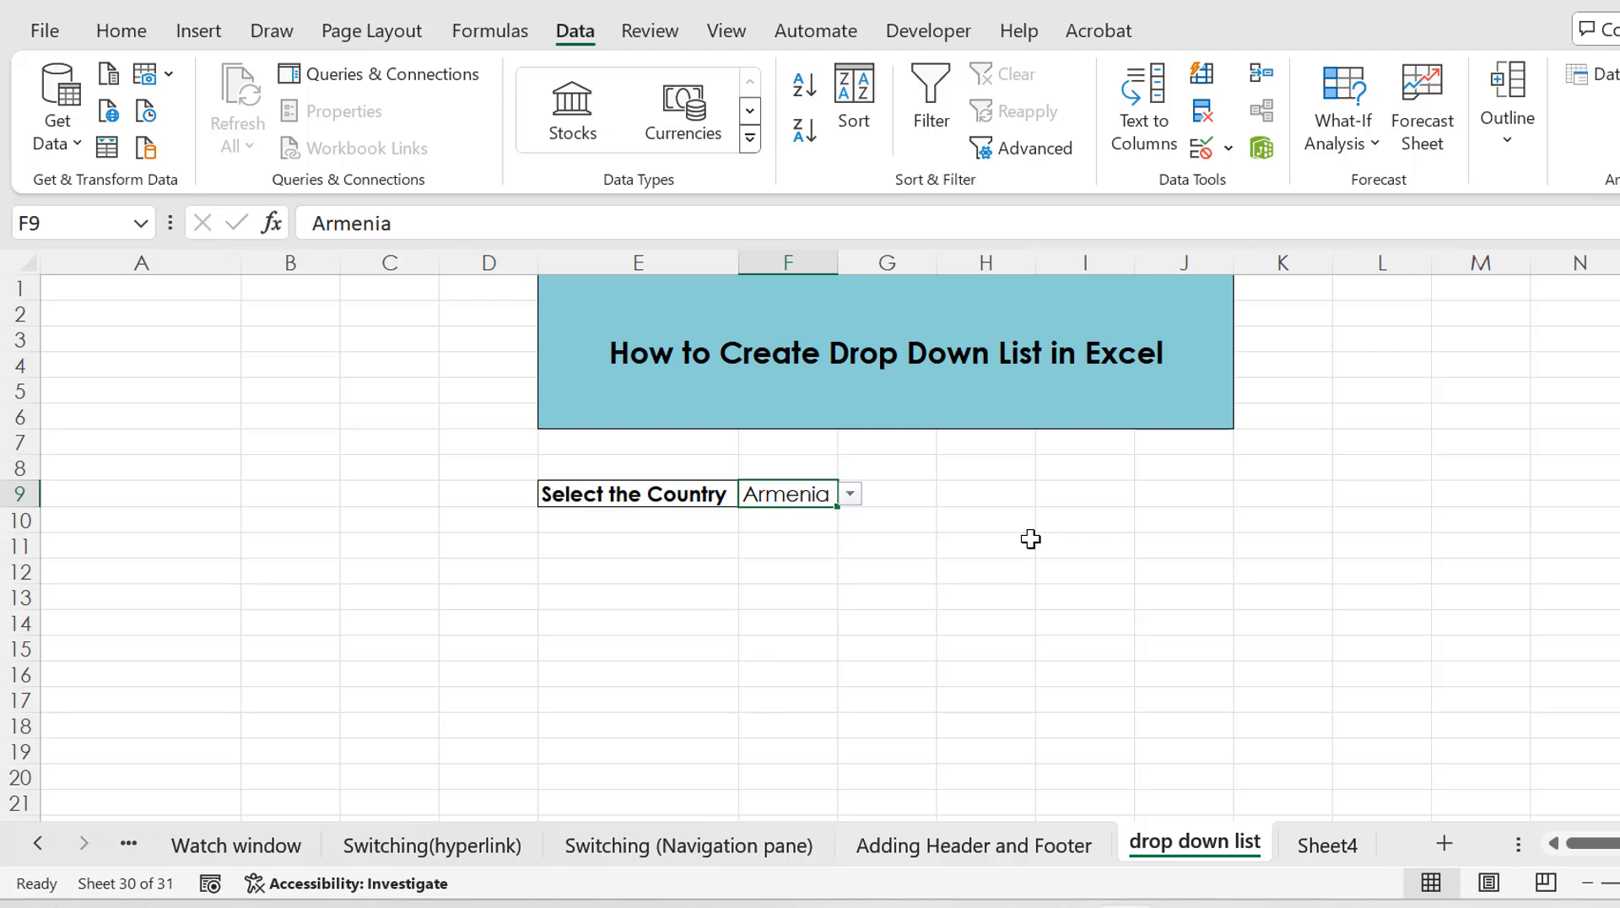